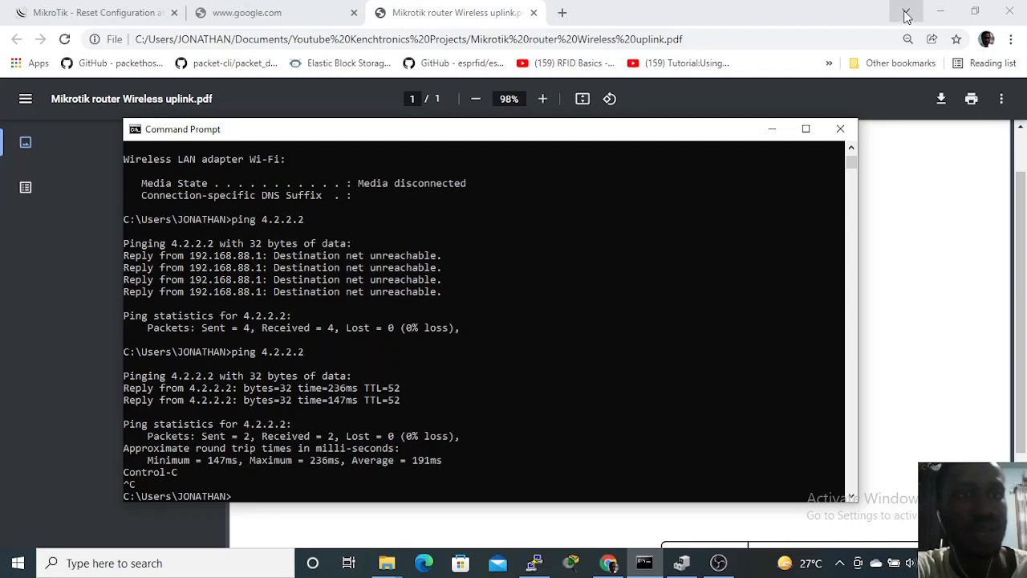
Step: Switch to Command Prompt, clear its previous output and run ipconfig to check the adapters' IP addresses and default gateway
click(811, 8)
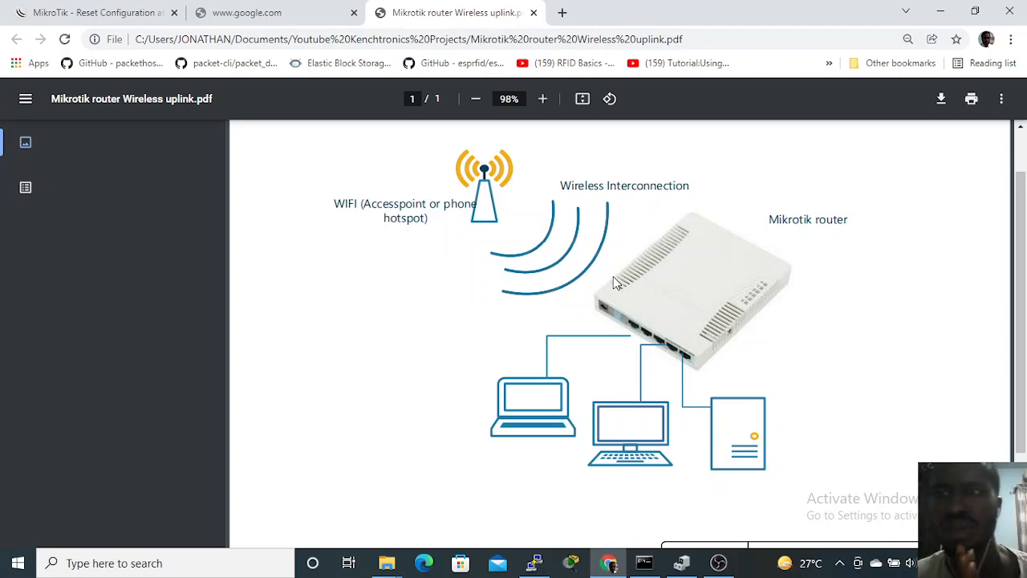
click(644, 567)
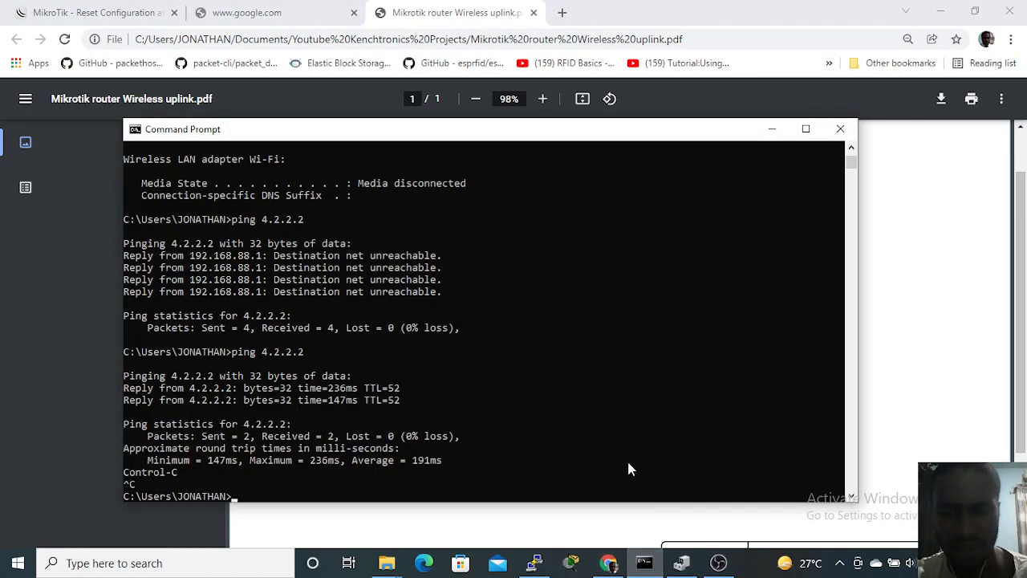
text(clear)
key(Return)
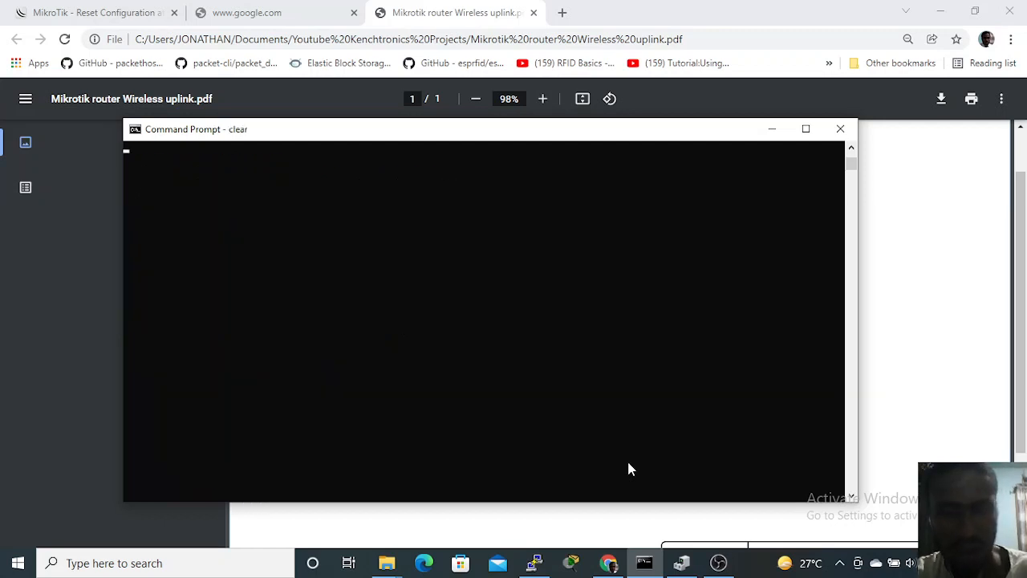
text(ipconfig)
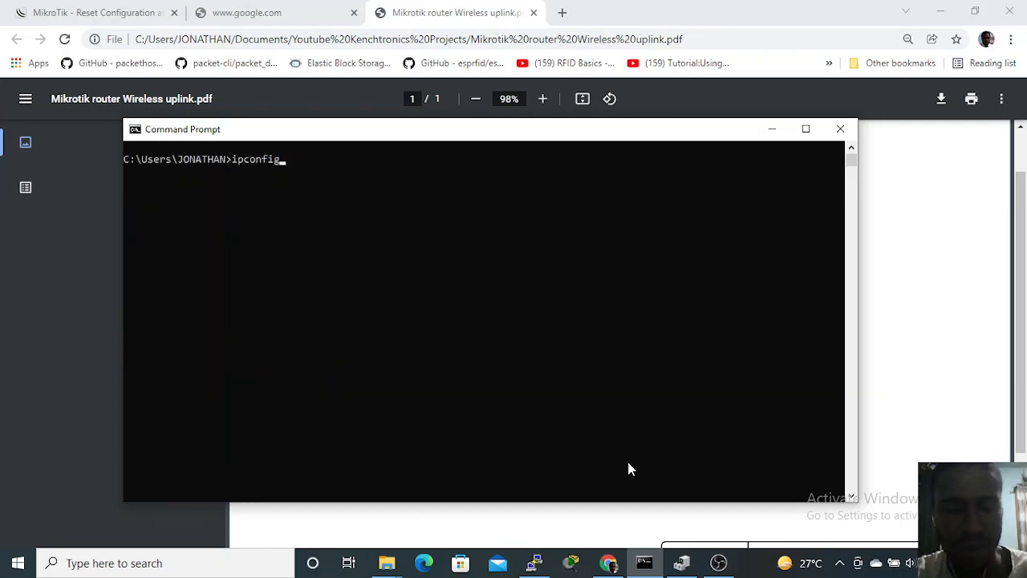
key(Return)
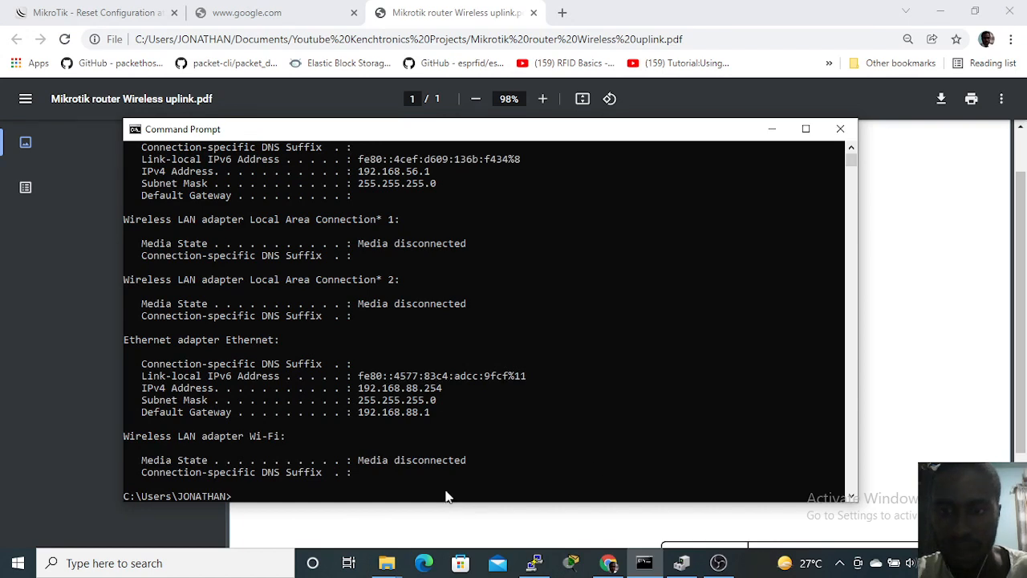
Step: Switch to Chrome and open the MikroTik router's web interface at 192.168.88.1 in a new tab
click(577, 16)
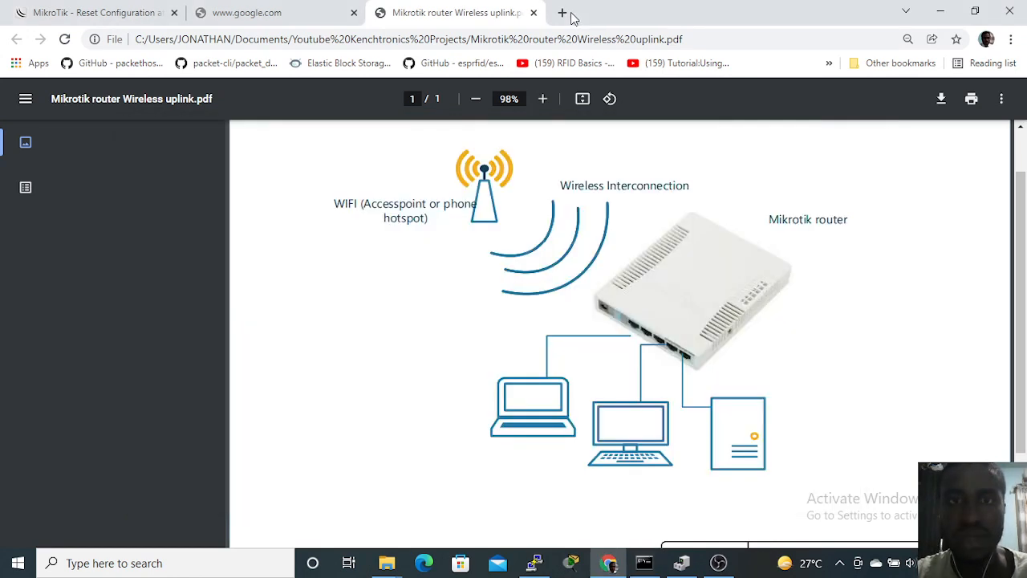
click(569, 18)
click(571, 33)
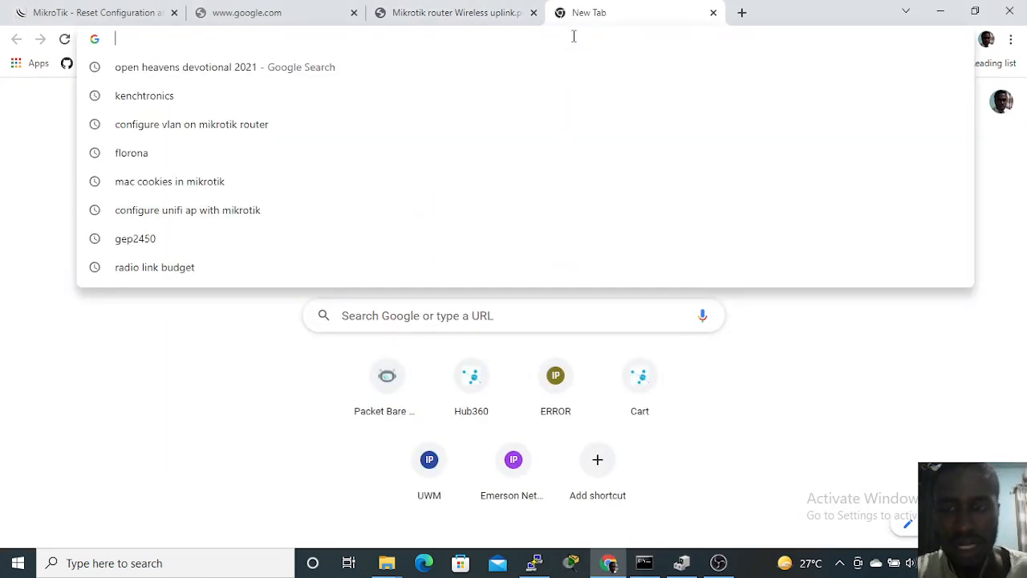
text(192)
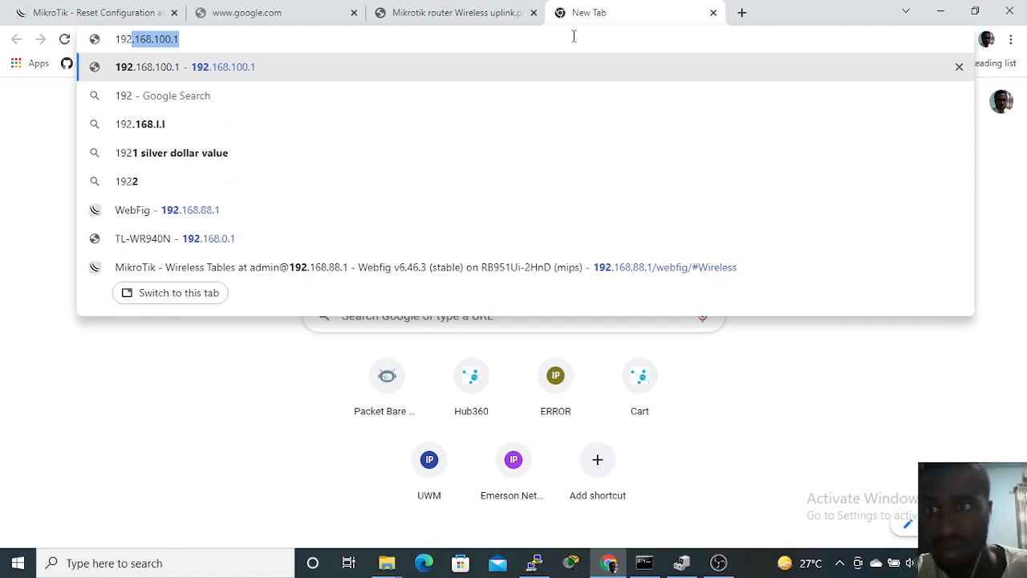
text(.1688)
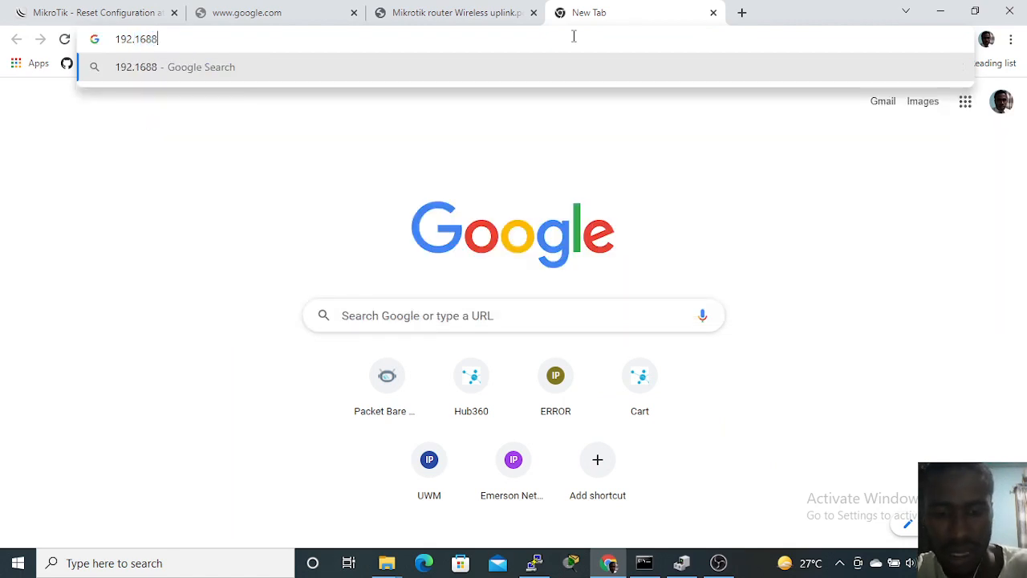
key(BackSpace)
text(.)
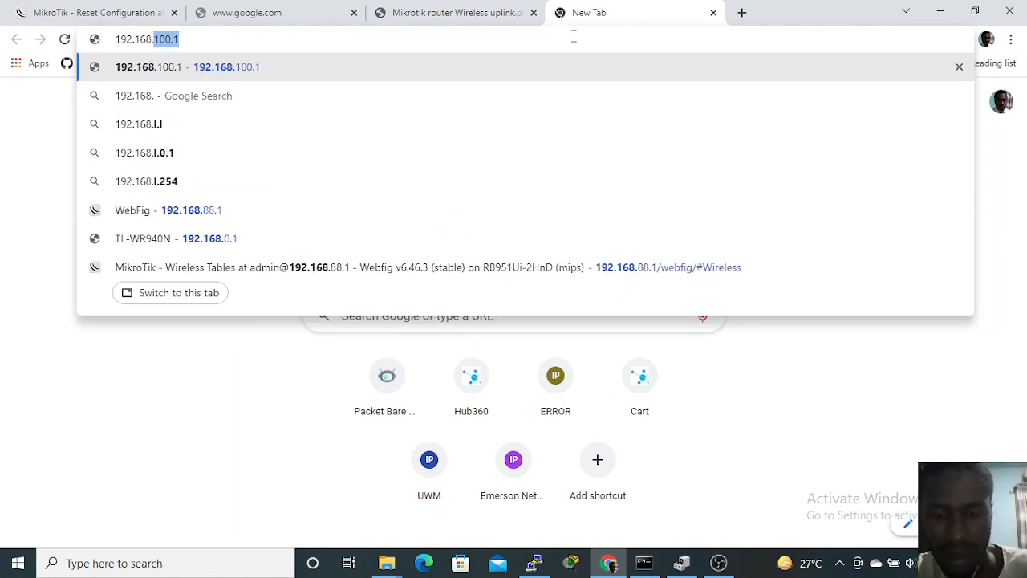
text(88.1)
key(Return)
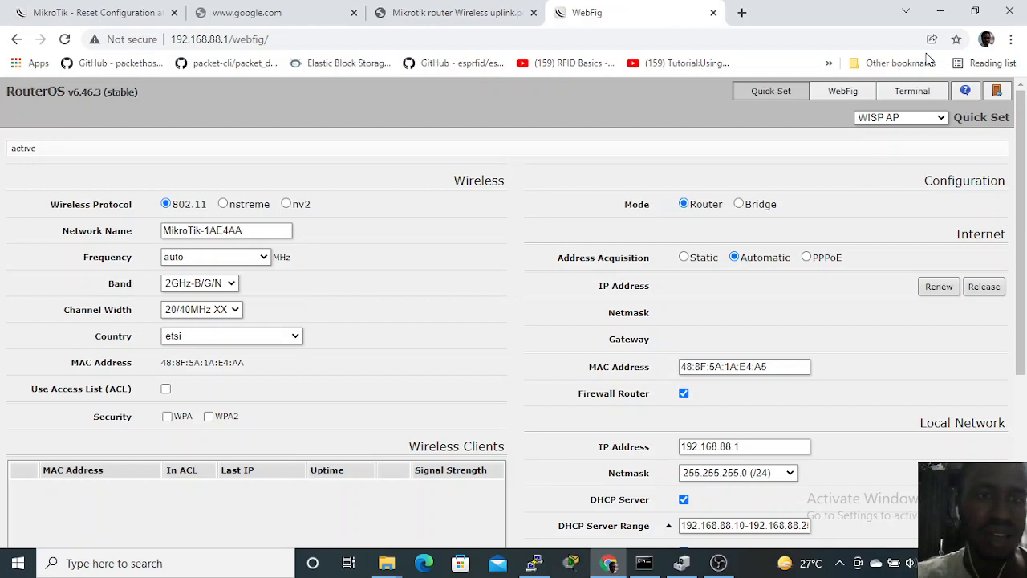
Step: Disable the wlan1 port in the WebFig bridge port list
click(849, 94)
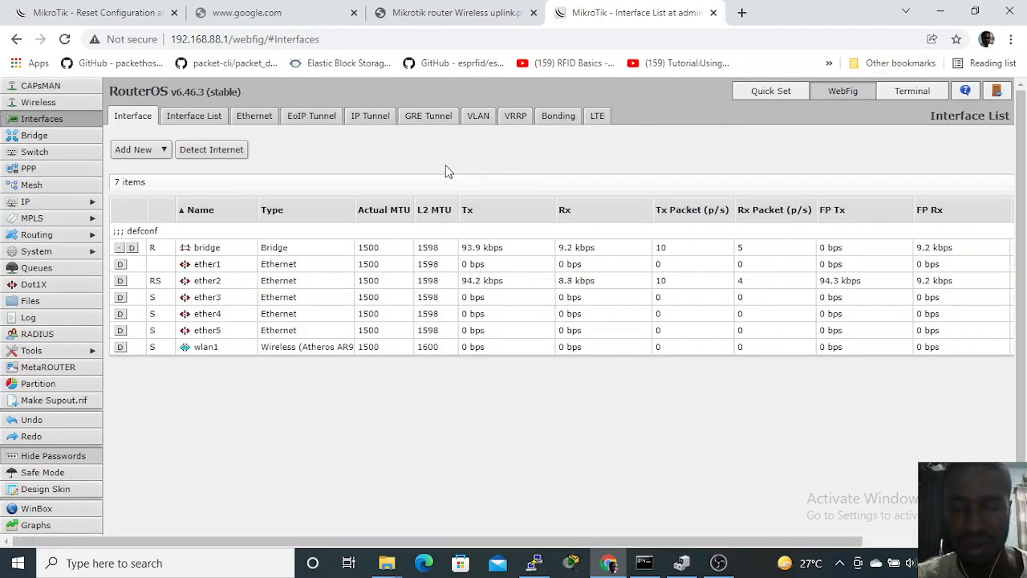
click(39, 135)
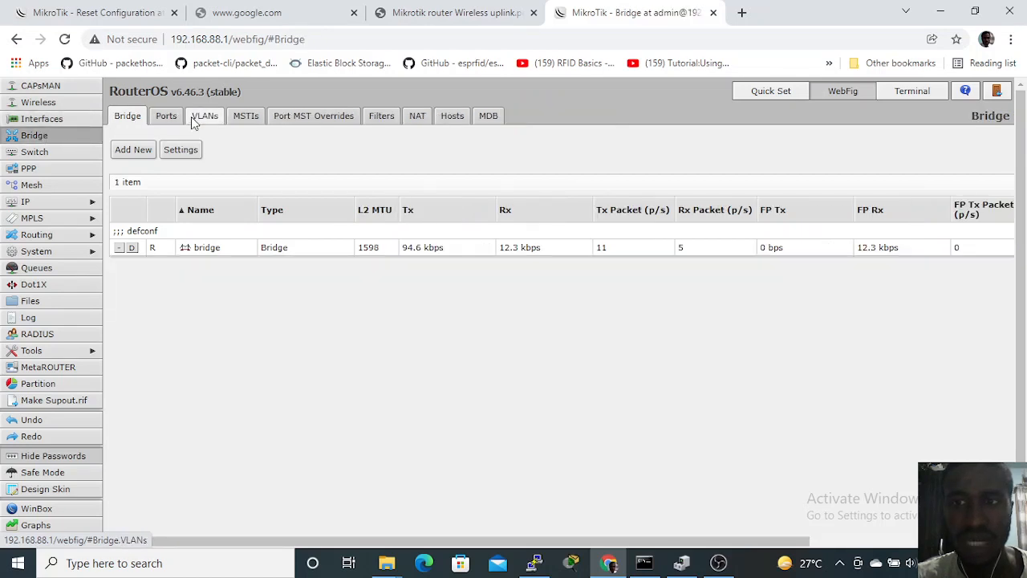
click(166, 117)
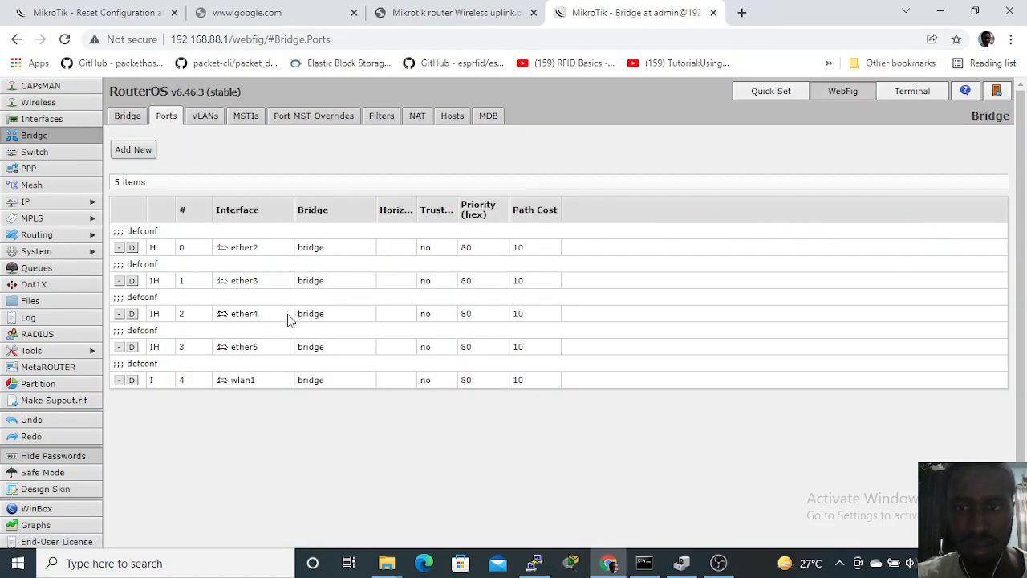
click(134, 379)
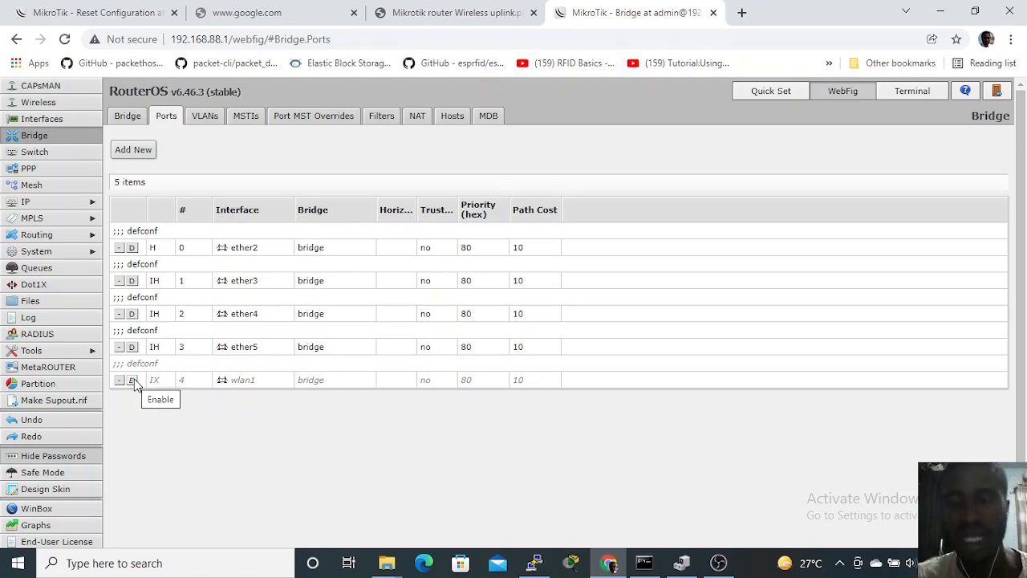
click(139, 120)
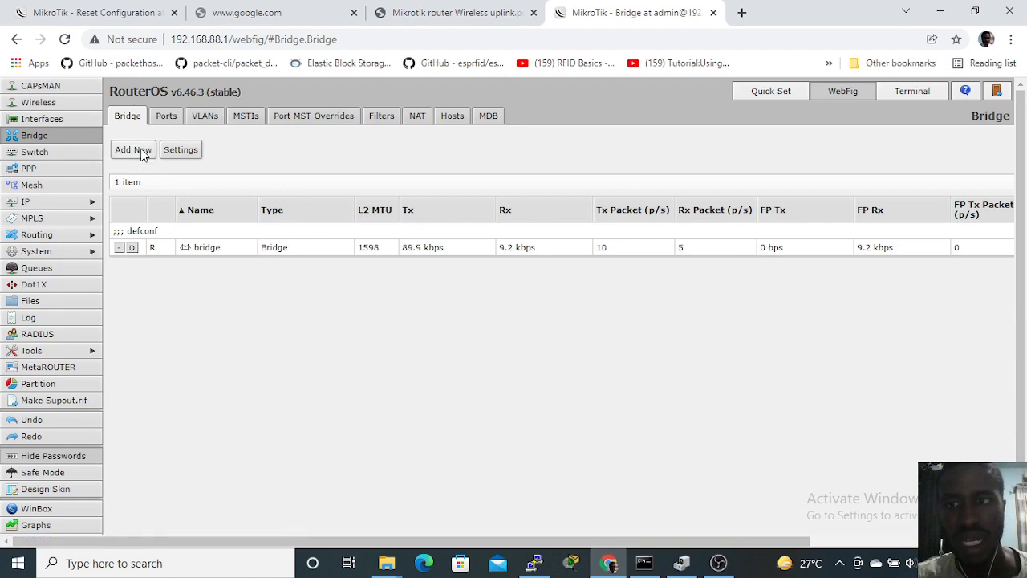
click(135, 151)
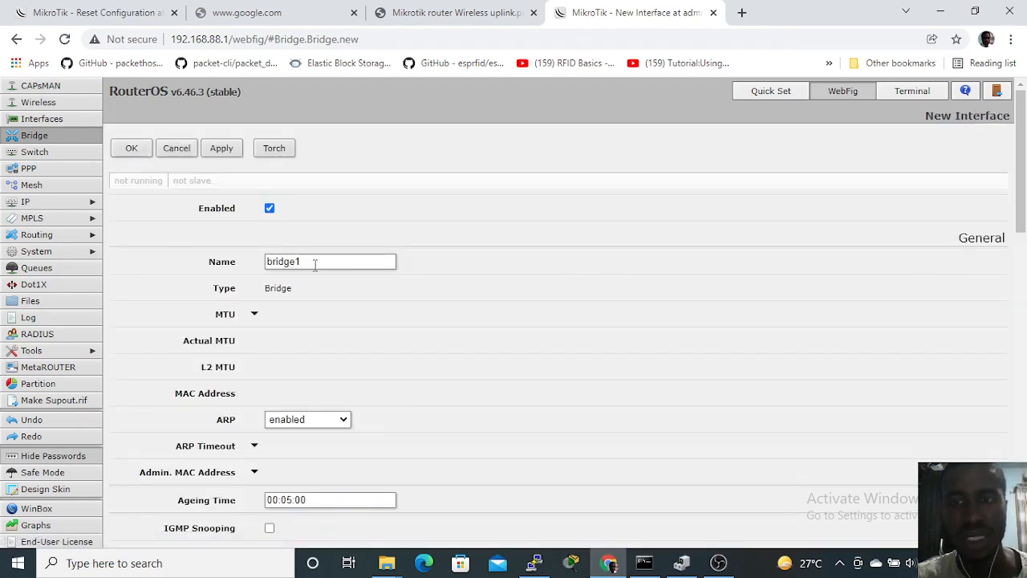
click(182, 150)
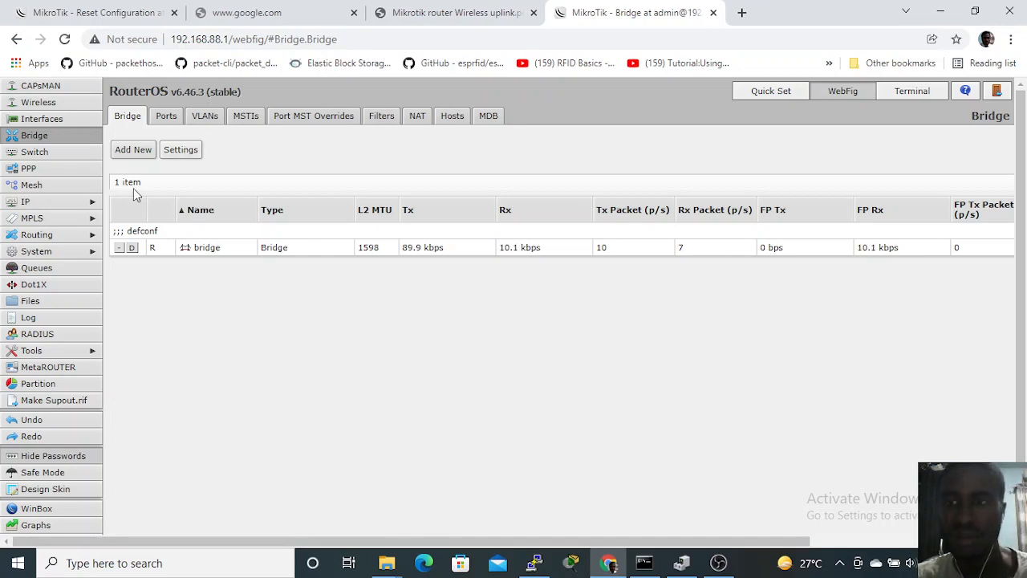
Step: Add an IP DHCP client on interface wlan1, keeping peer DNS, peer NTP and the default route enabled
click(75, 202)
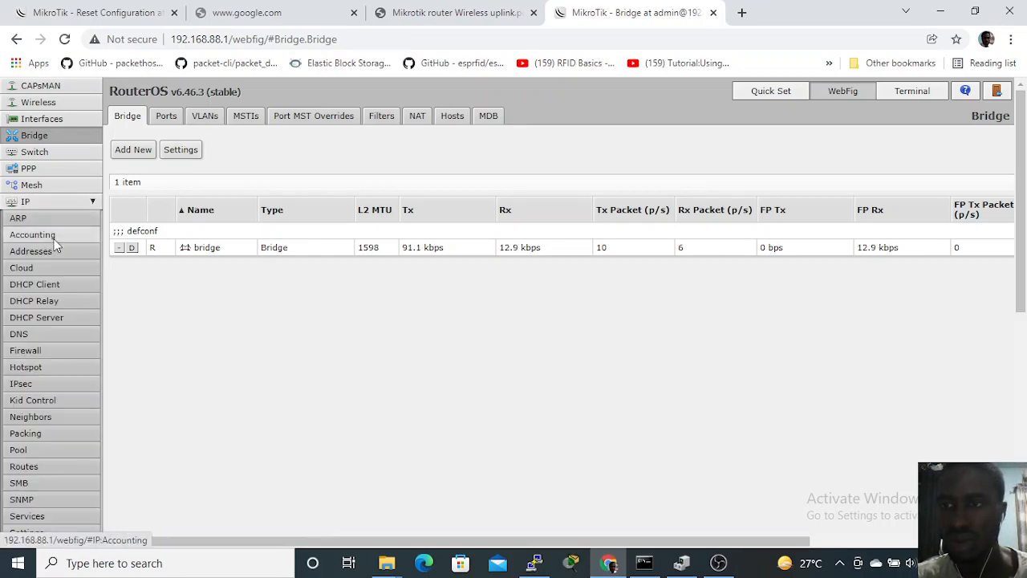
click(53, 284)
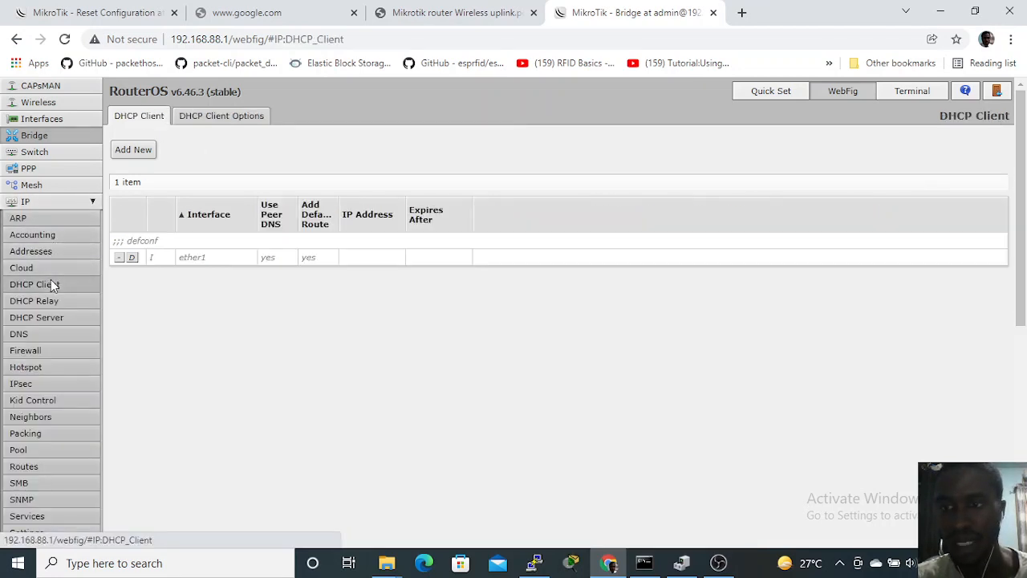
click(133, 150)
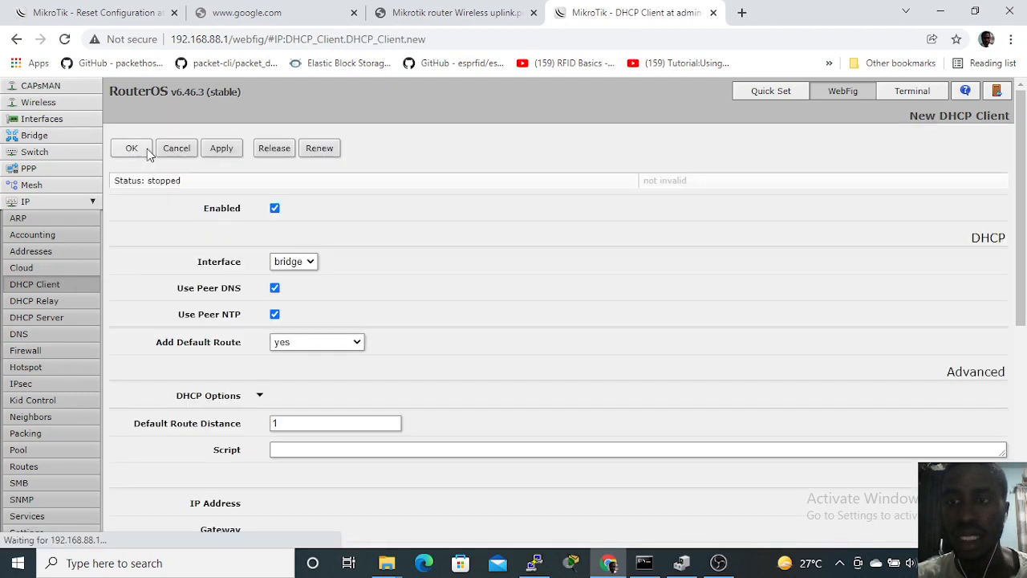
click(310, 264)
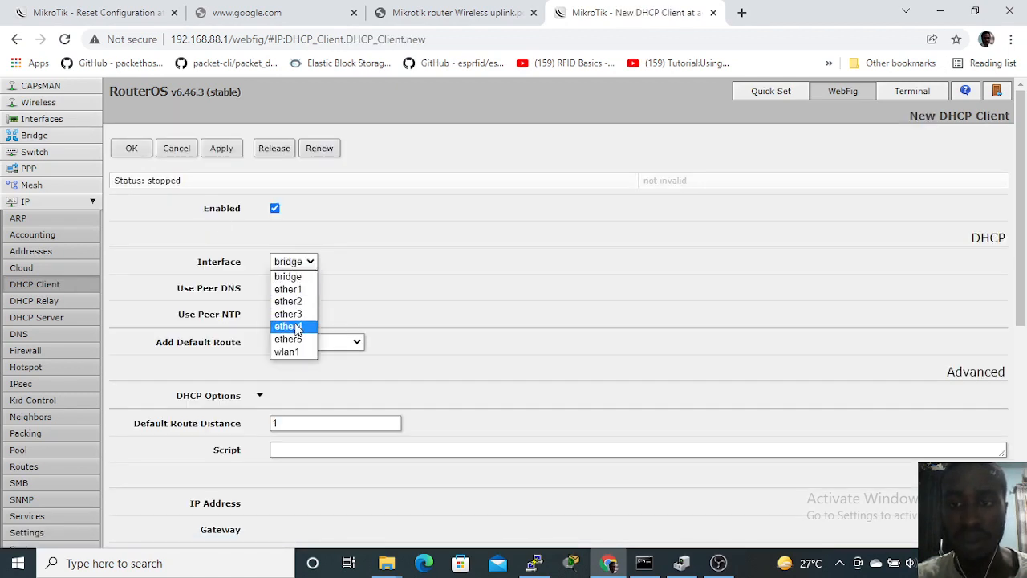
click(297, 352)
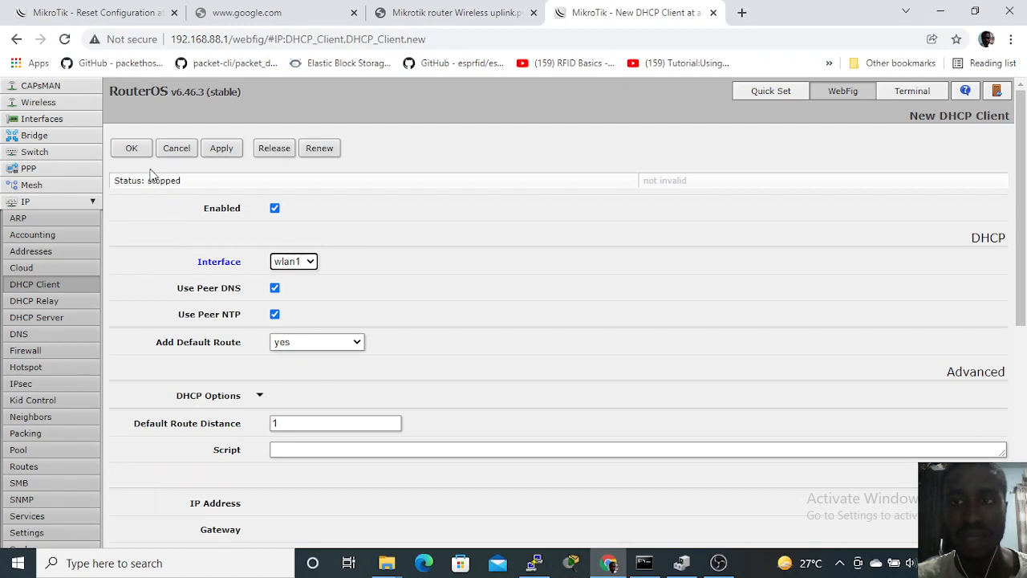
click(234, 151)
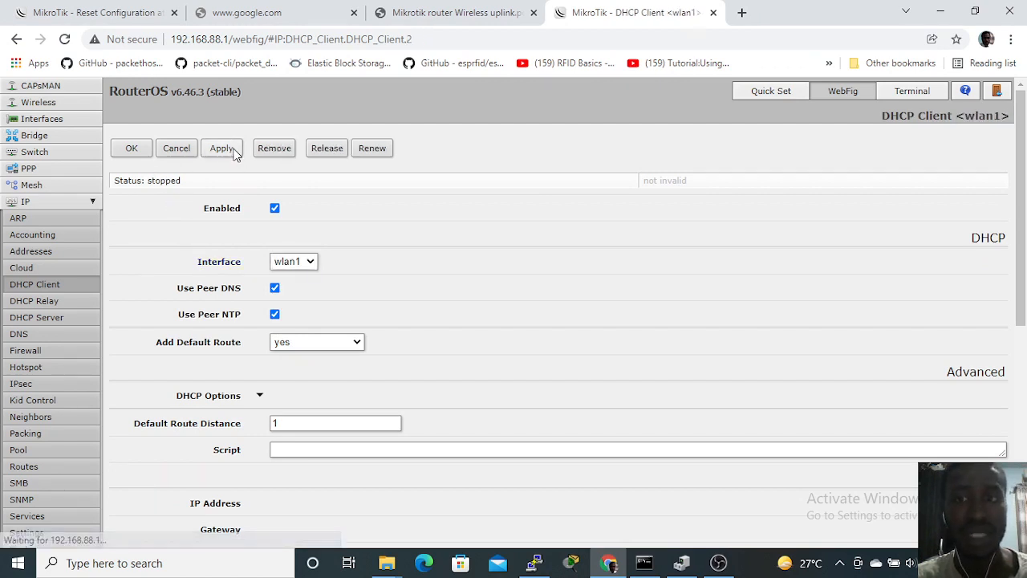
click(133, 150)
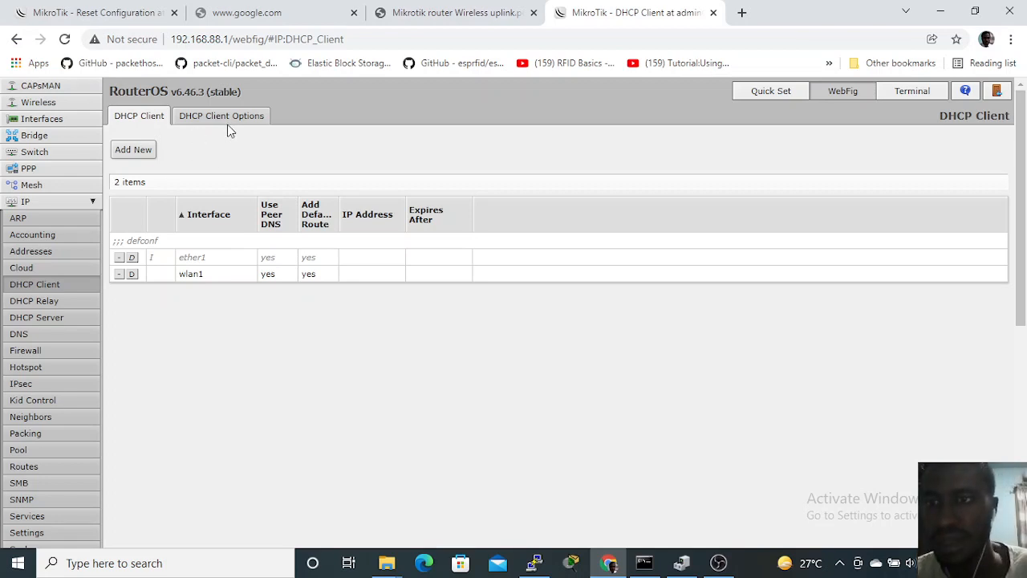
Step: Add the hostname and clientid DHCP options to the wlan1 DHCP client and save it
click(216, 277)
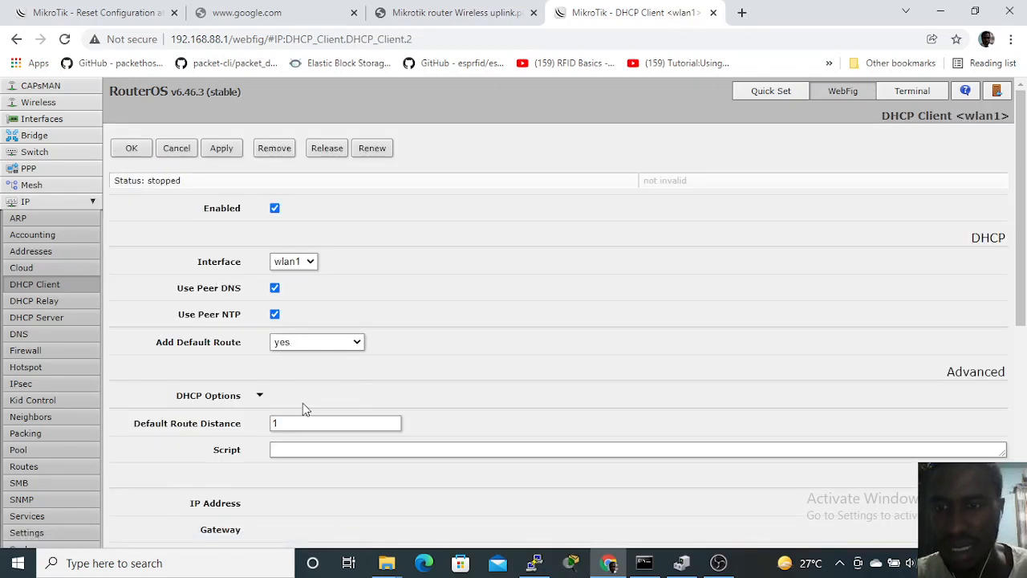
click(260, 393)
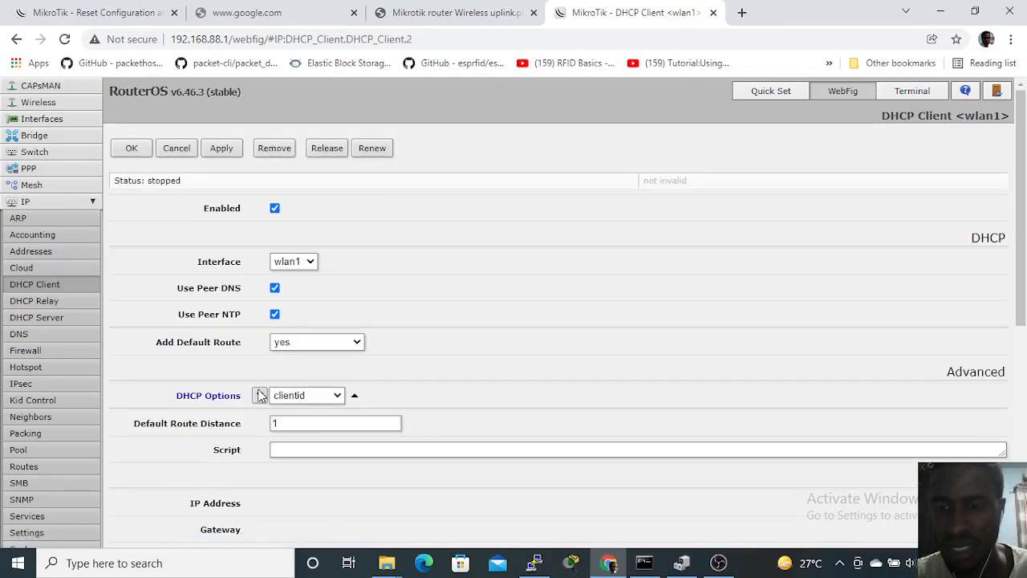
click(336, 397)
click(319, 436)
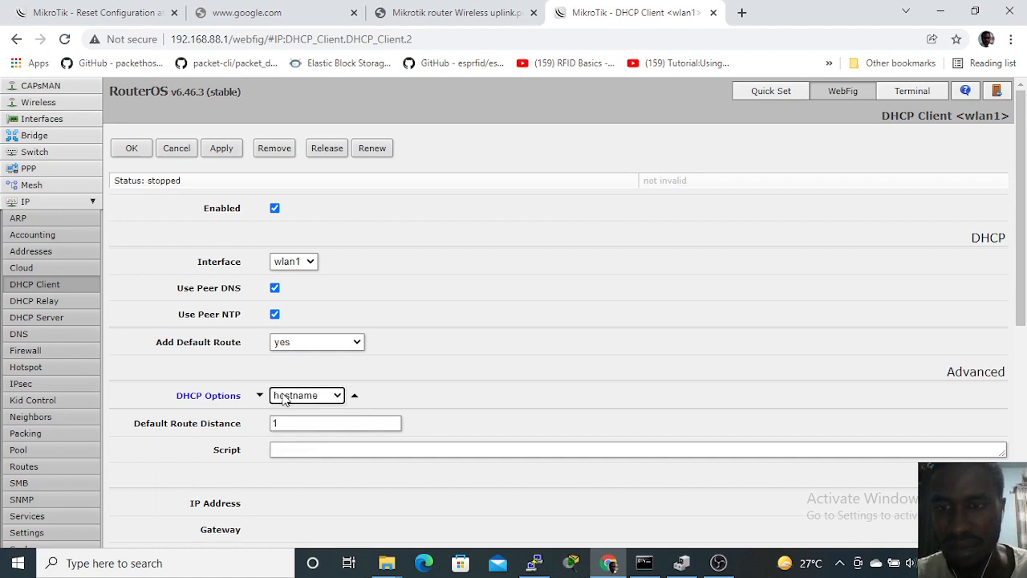
click(261, 395)
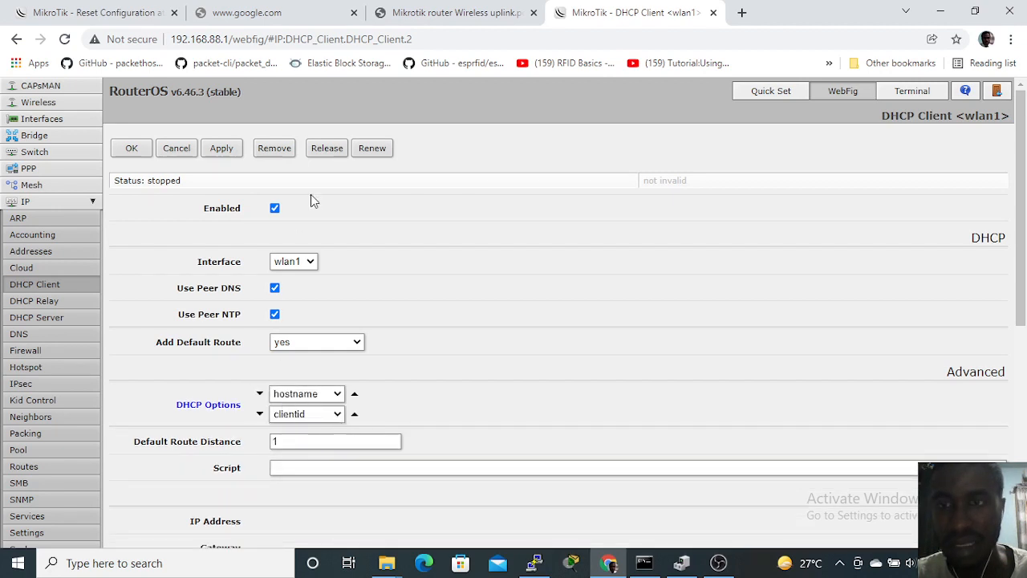
click(122, 145)
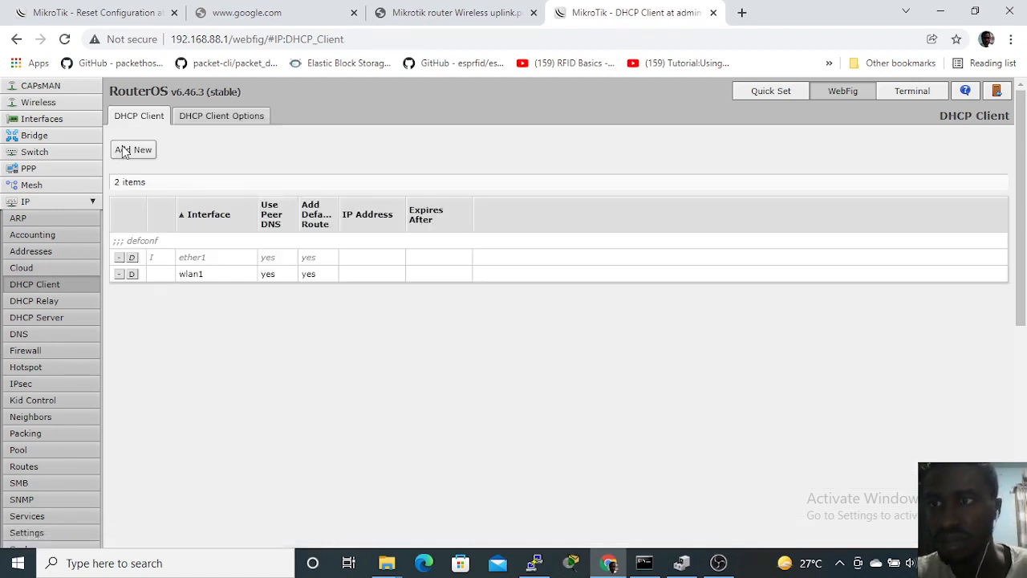
Step: In the default wireless security profile, set the mode to dynamic keys and enable WPA2 PSK authentication
click(40, 102)
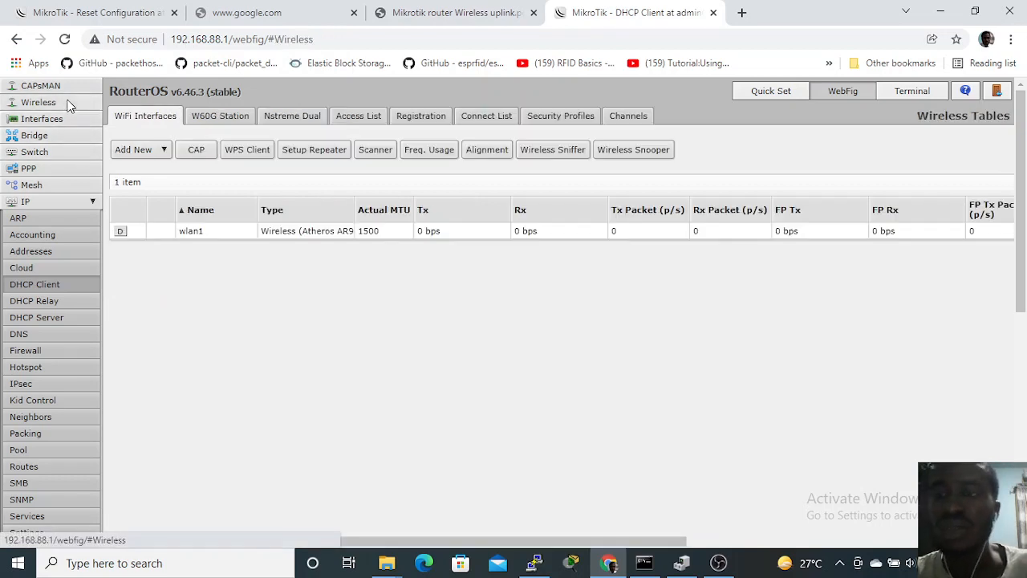
click(575, 116)
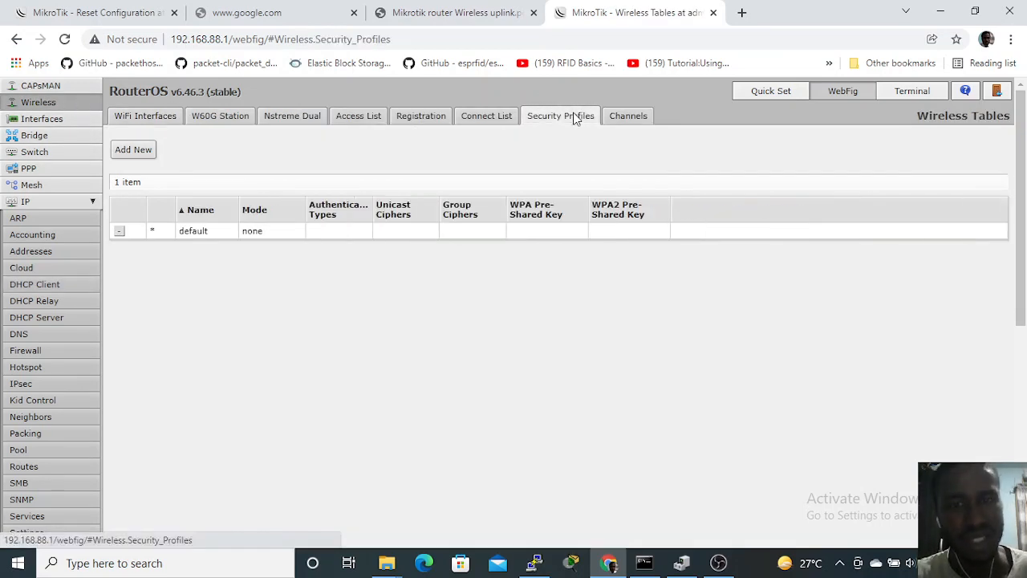
click(199, 231)
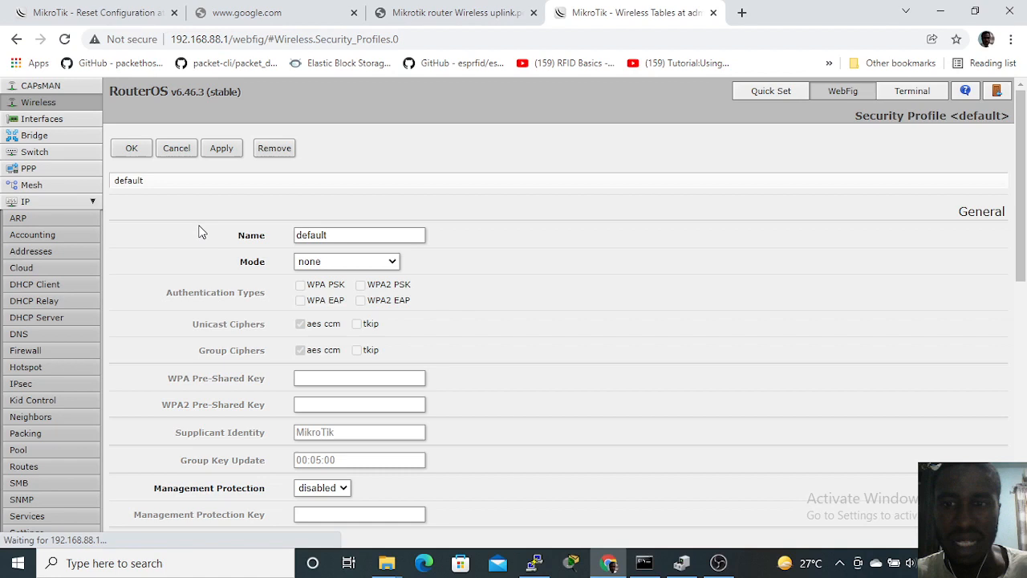
click(377, 267)
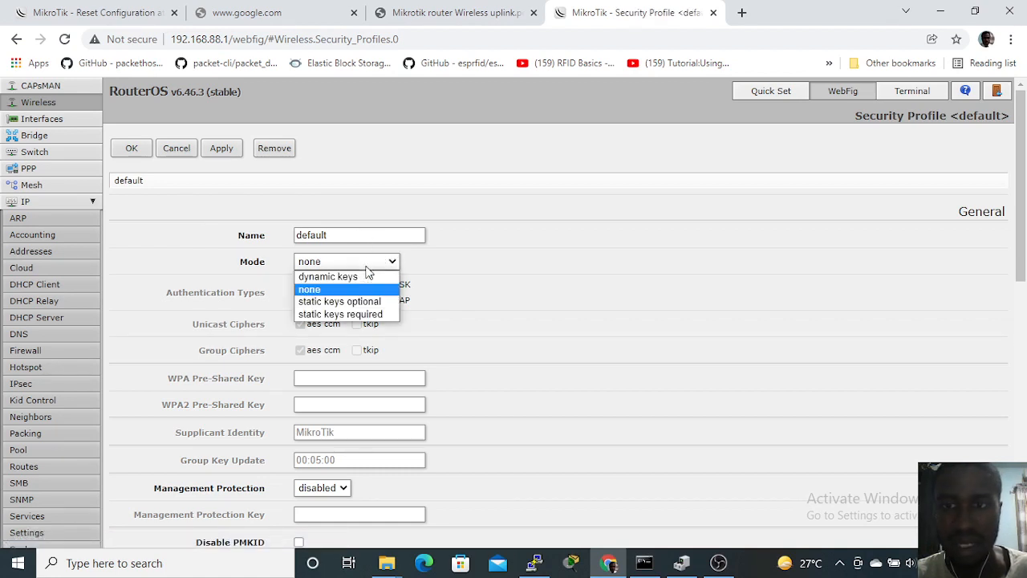
click(360, 281)
click(360, 285)
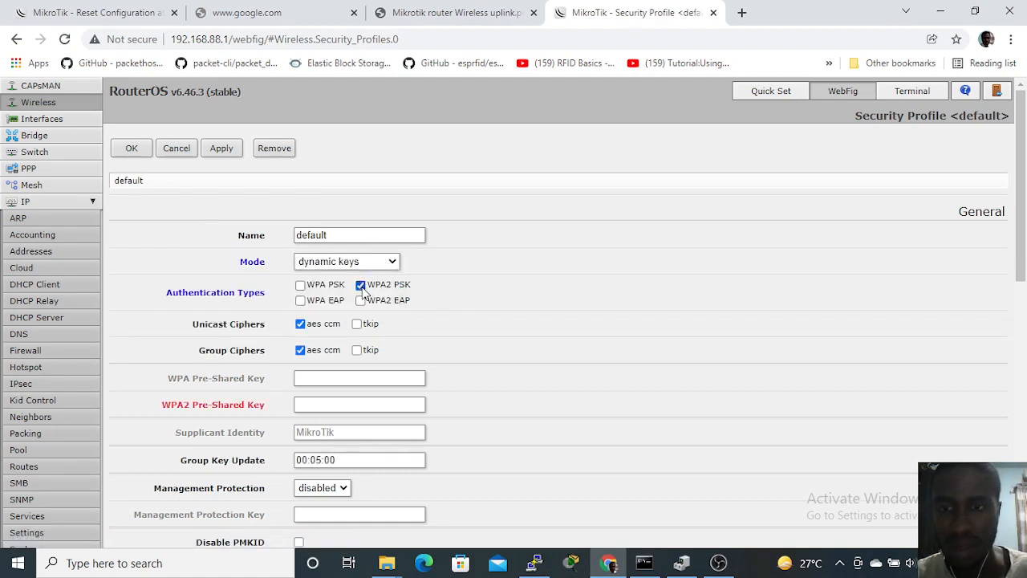
Step: Enter the WPA2 pre-shared key in the default security profile, apply it and save the profile
scroll(440, 332, down, 1)
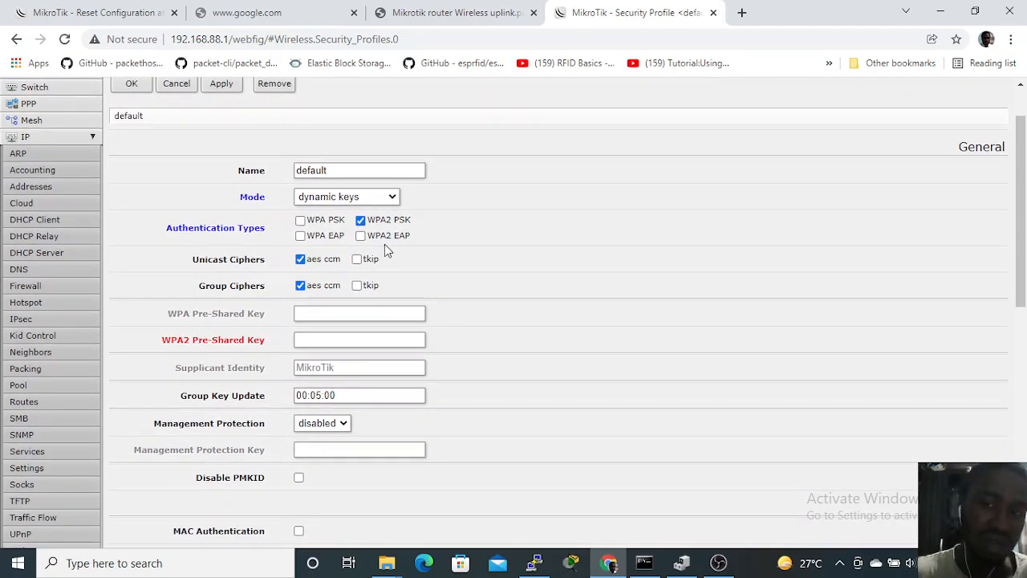
click(396, 340)
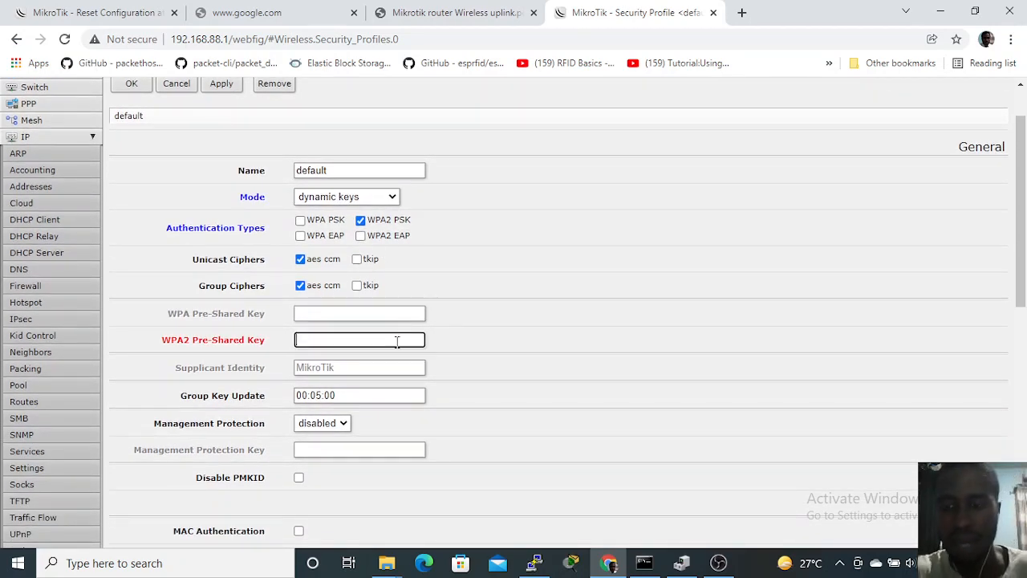
text(******)
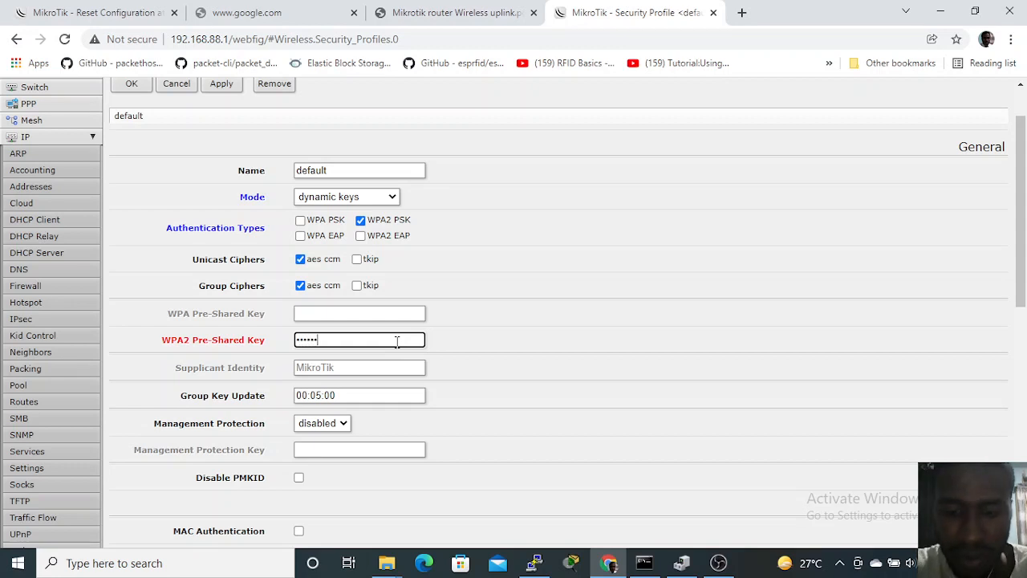
text(***)
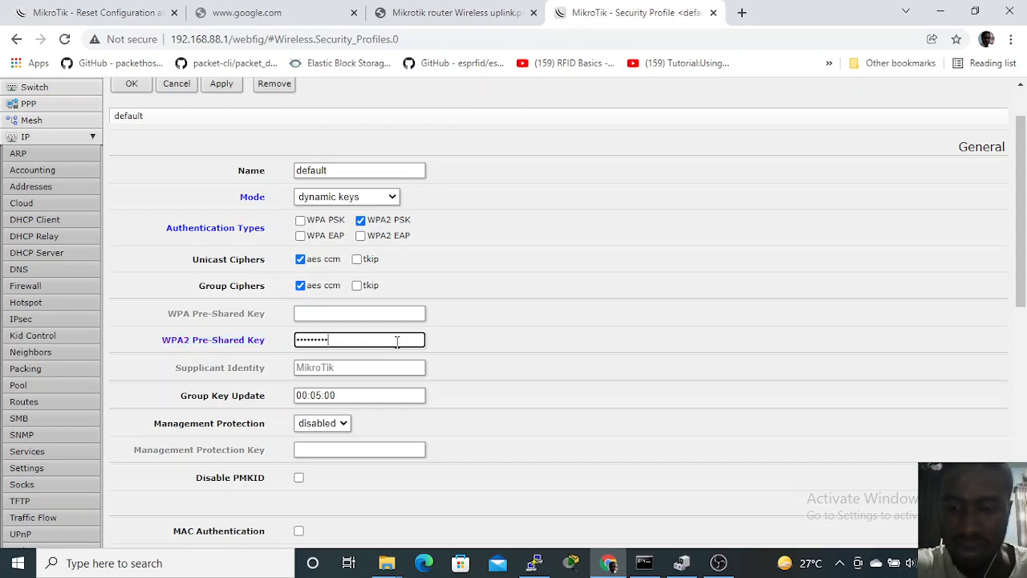
scroll(396, 342, up, 1)
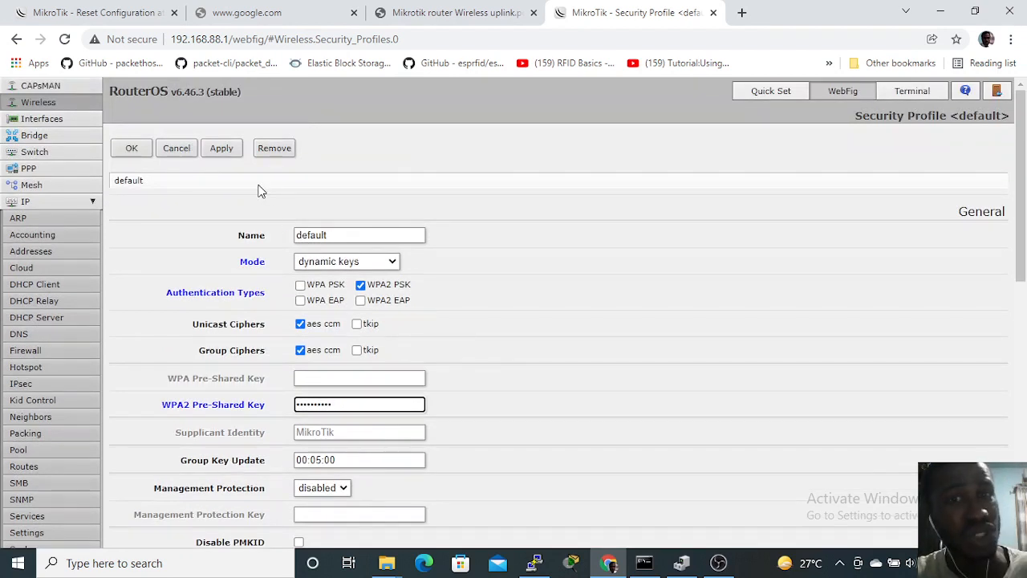
click(224, 149)
click(148, 155)
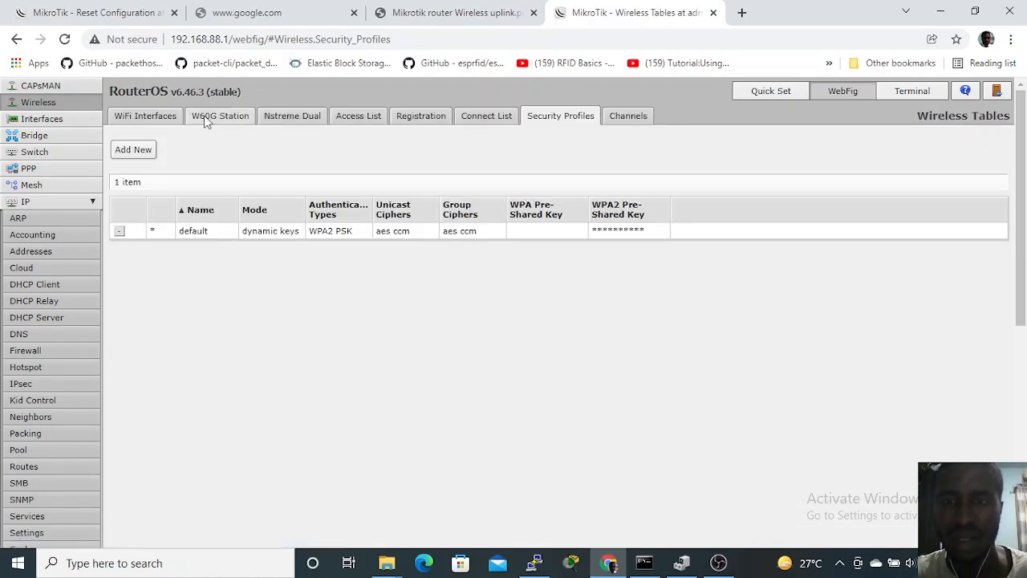
Step: Try to connect wlan1 to the Redmi access point from a wireless scan, and dismiss the message
click(161, 121)
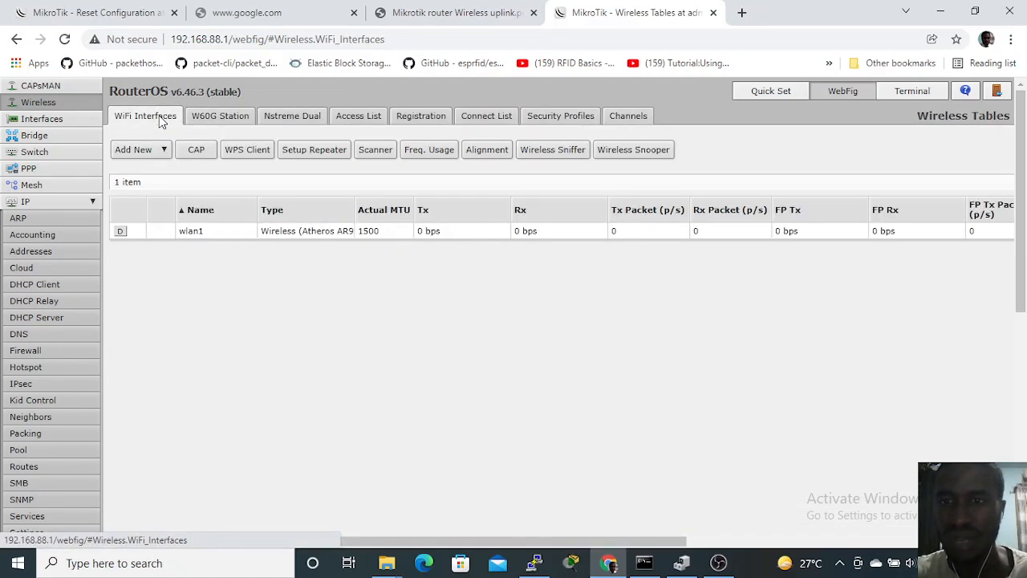
click(325, 232)
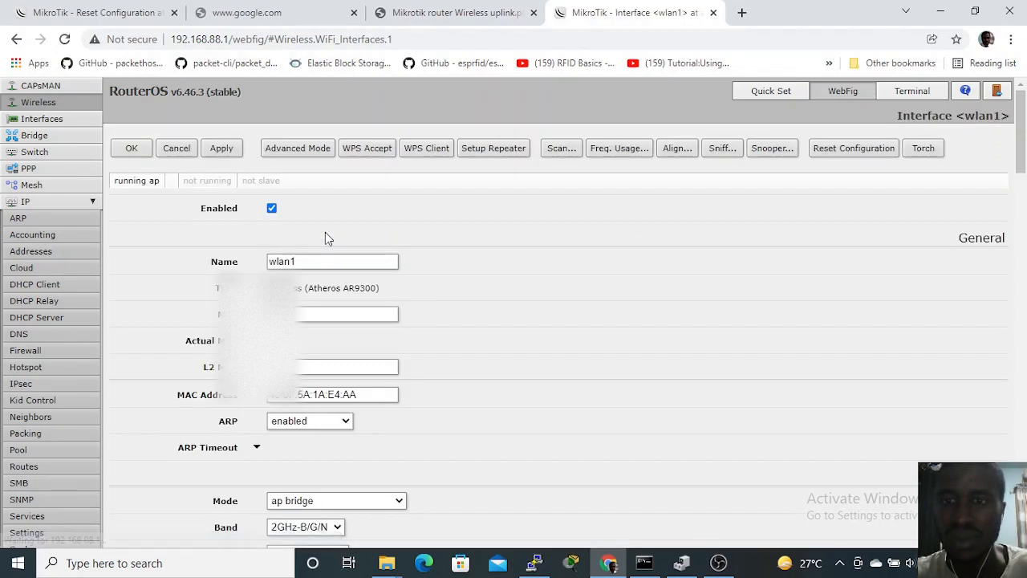
right_click(489, 335)
click(422, 222)
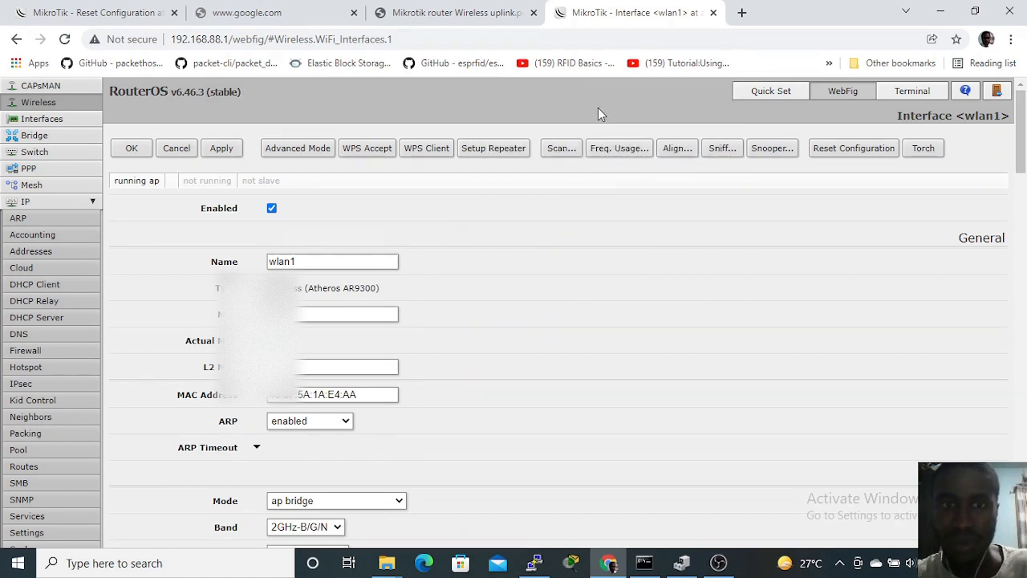
click(554, 146)
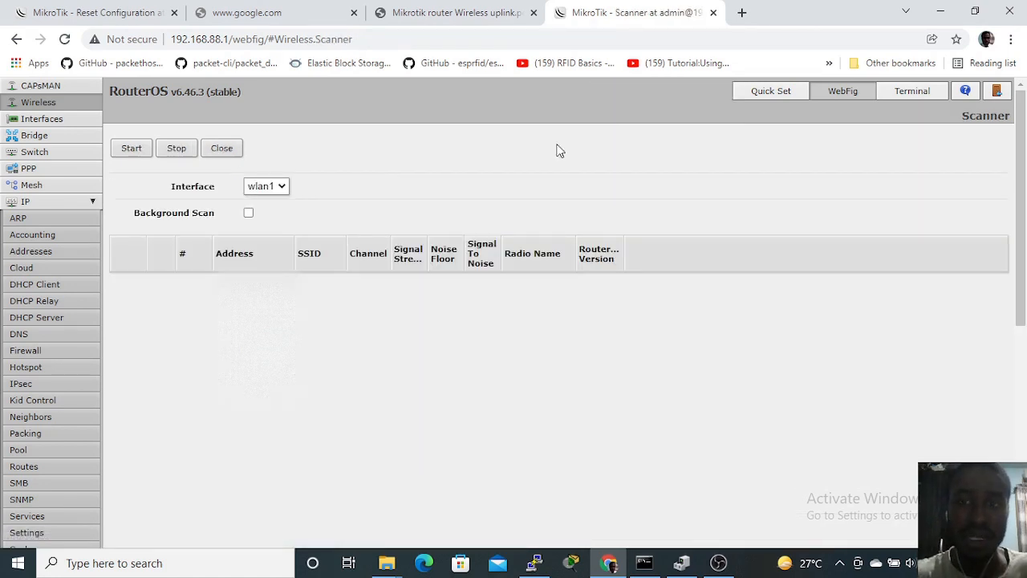
click(138, 148)
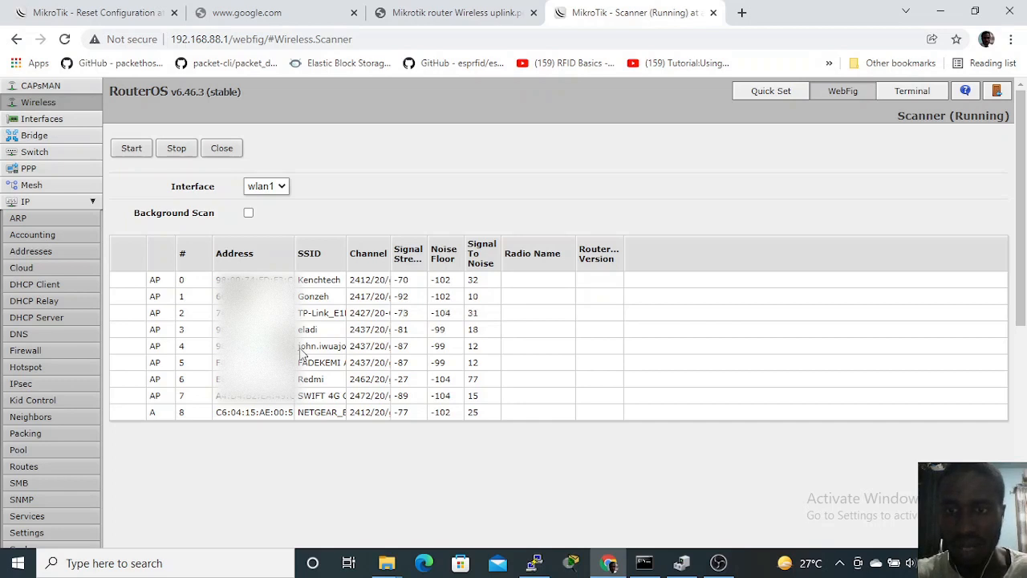
click(266, 380)
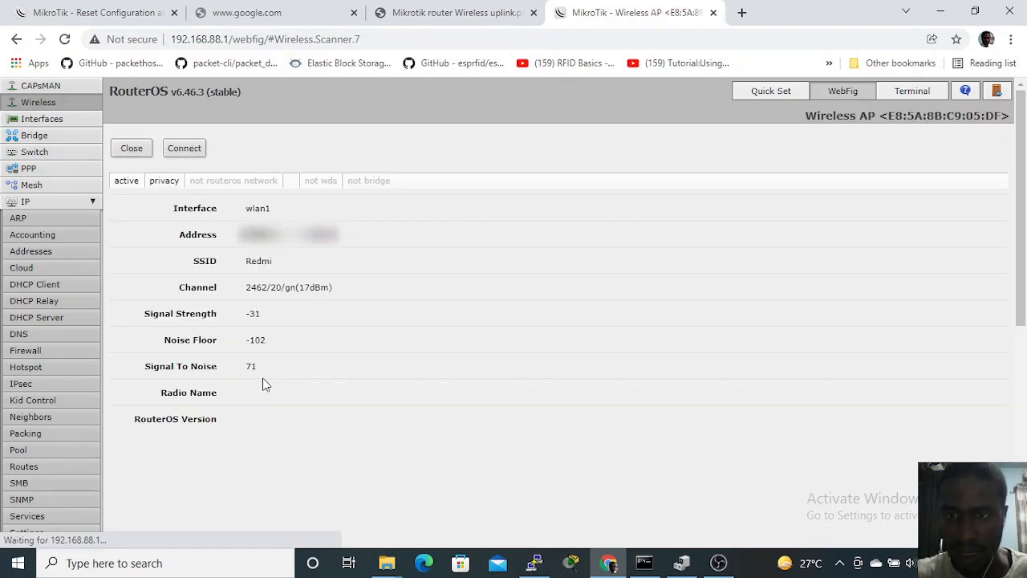
click(184, 147)
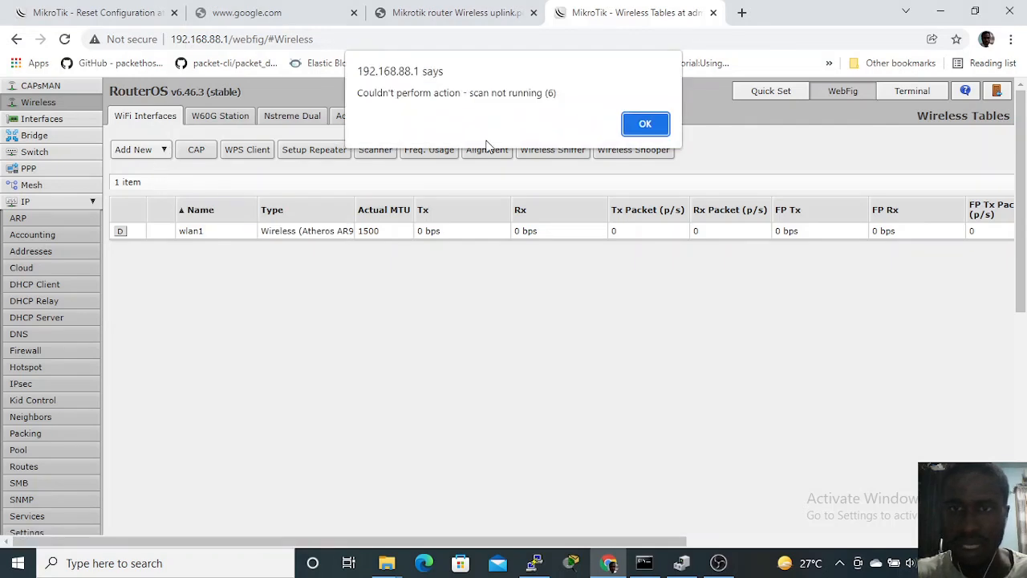
click(644, 124)
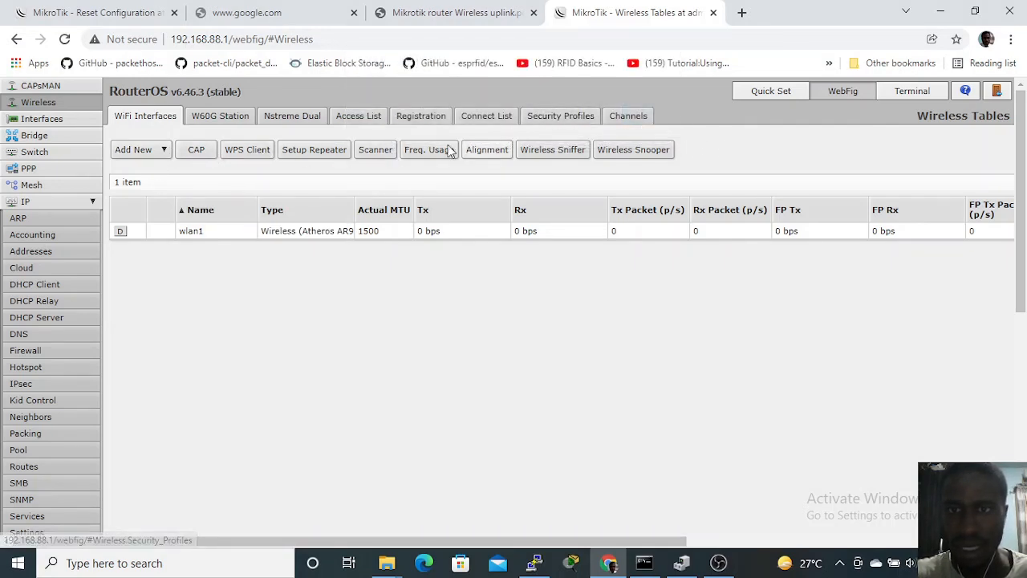
Step: Scan for wireless networks again from the wlan1 interface and connect to the Redmi access point
click(331, 232)
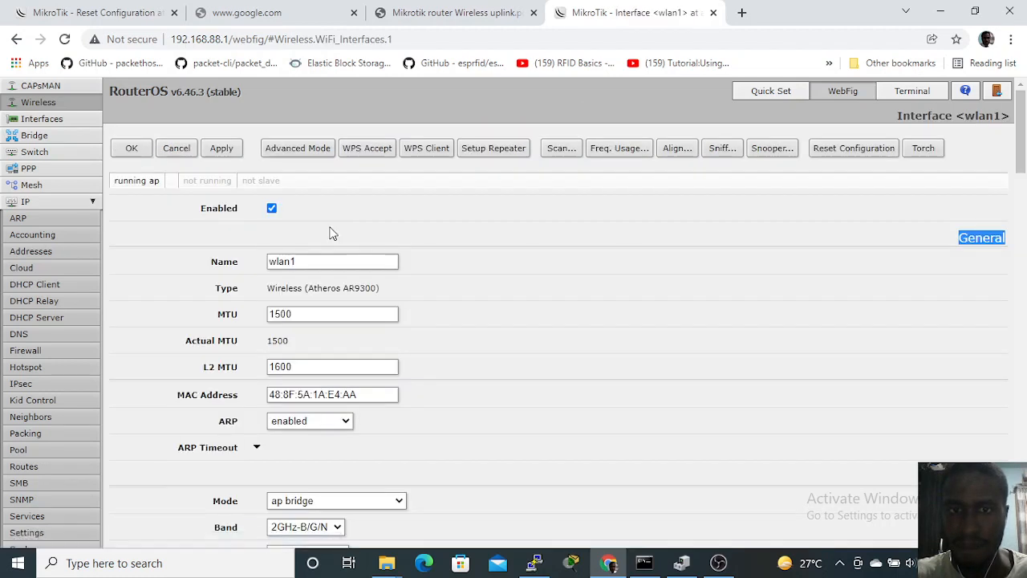
click(562, 149)
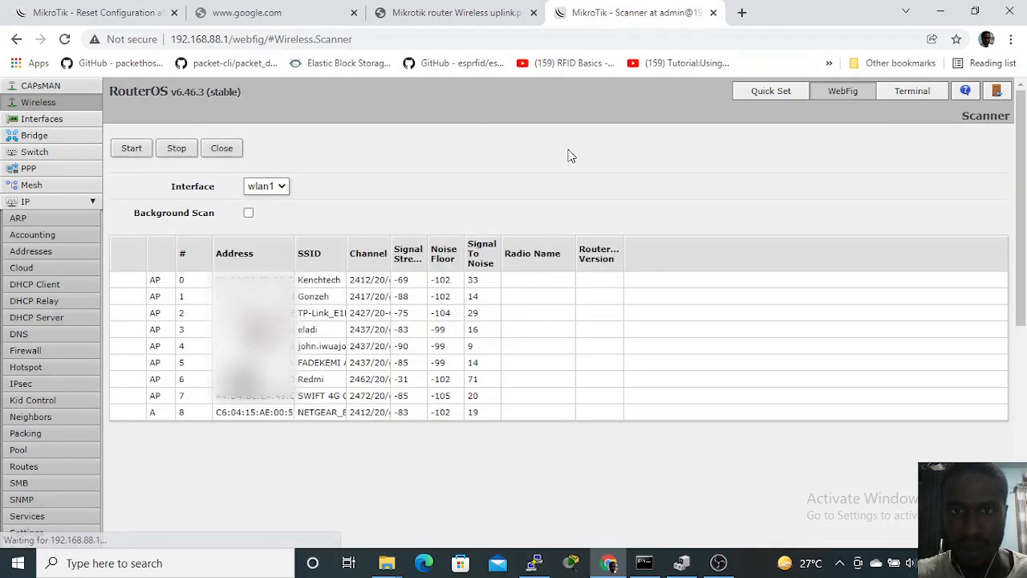
click(133, 149)
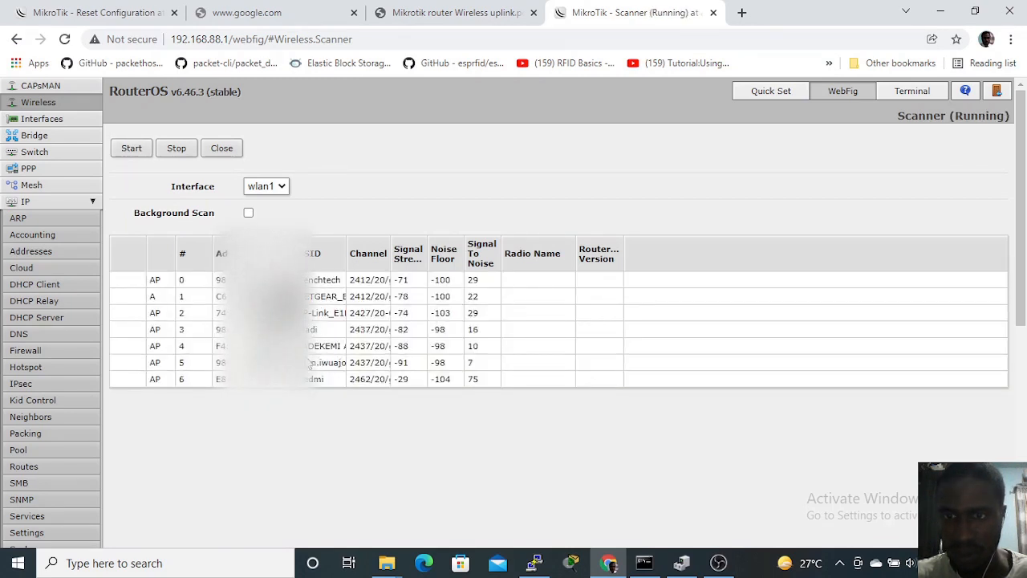
click(295, 378)
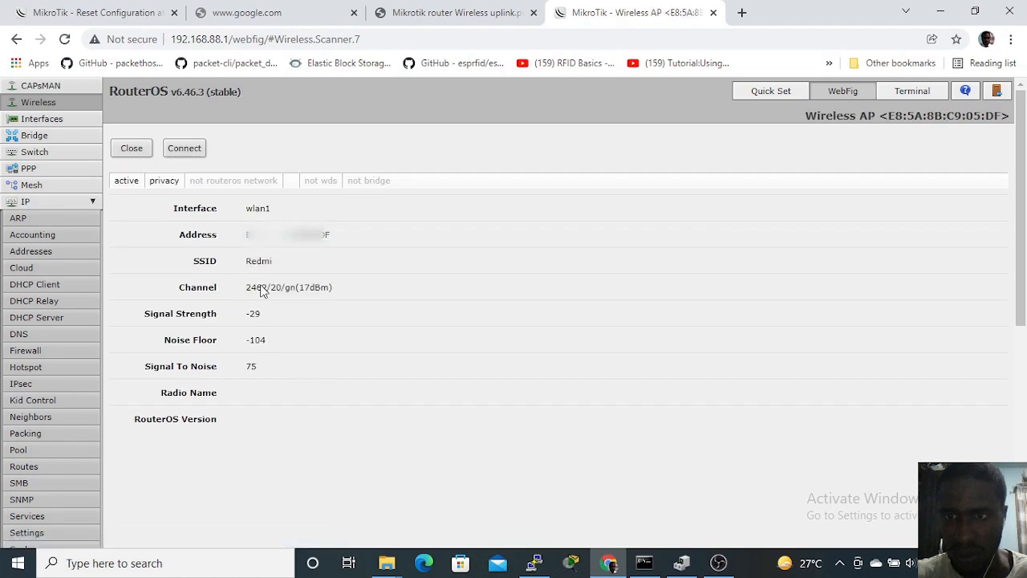
click(181, 152)
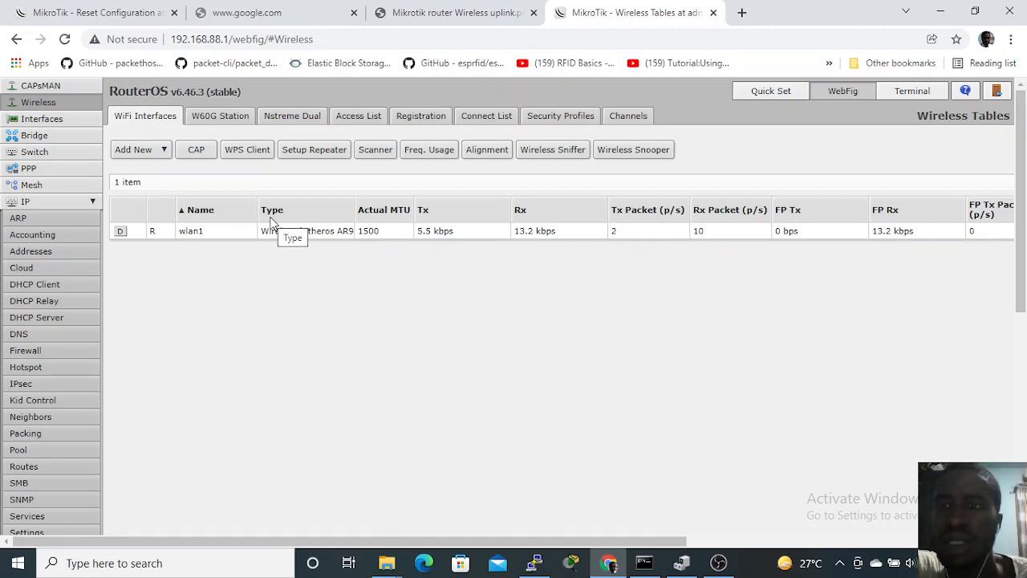
Step: Test the uplink by pinging 4.2.2.2 from the router's terminal, and stop the ping after a few replies
click(918, 90)
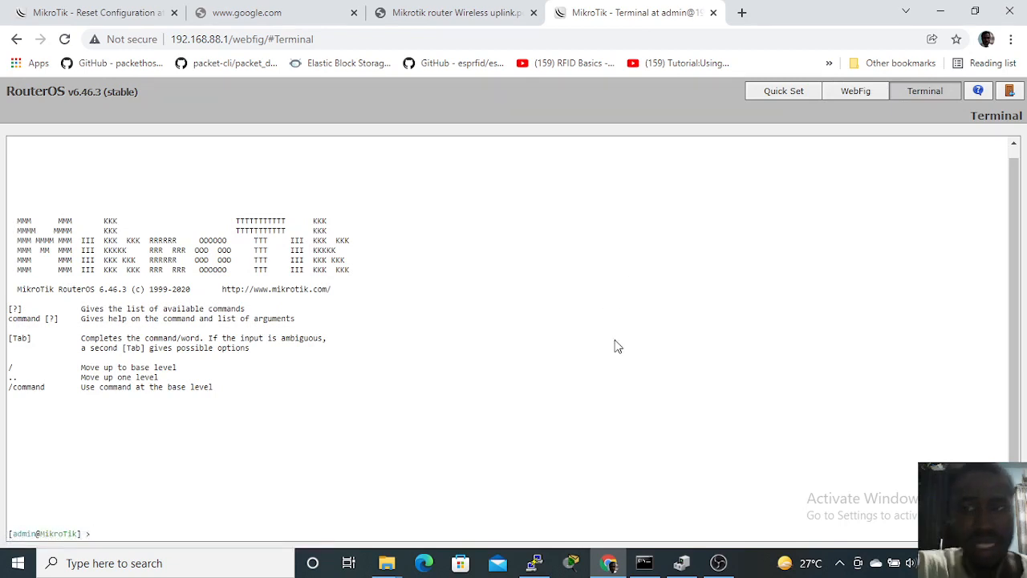
text(ping )
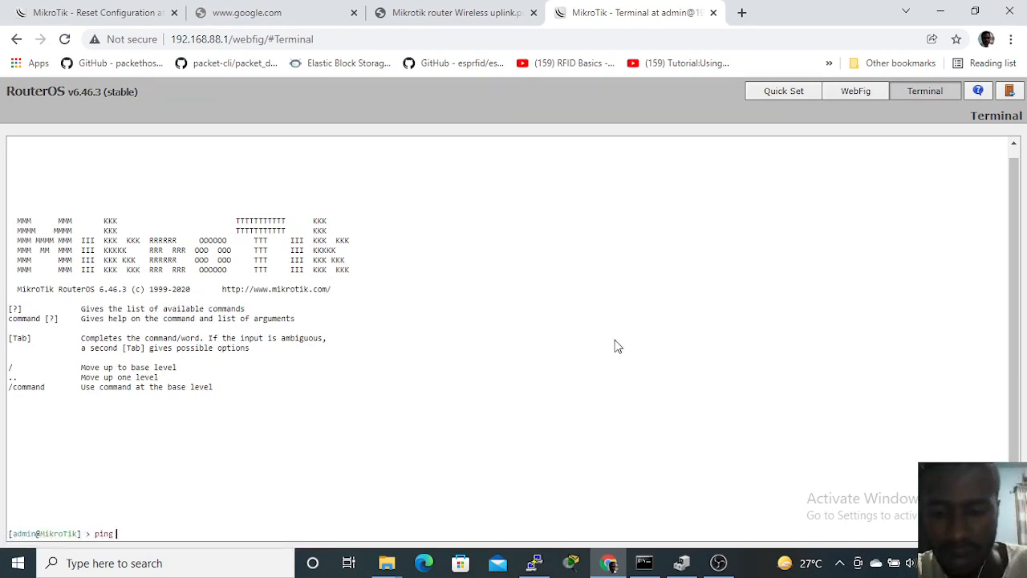
text(4.2.2.2)
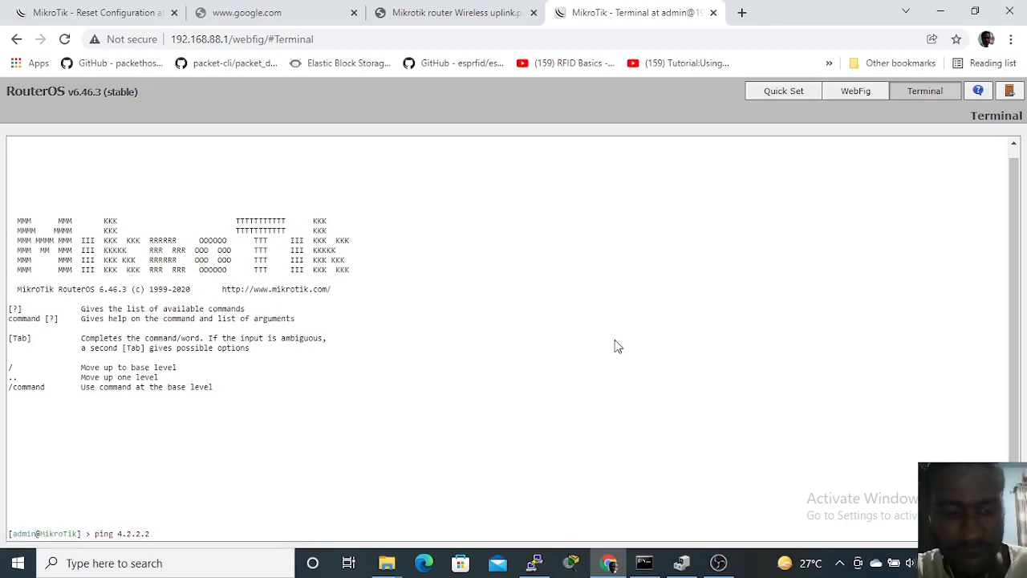
key(Return)
key(ctrl+c)
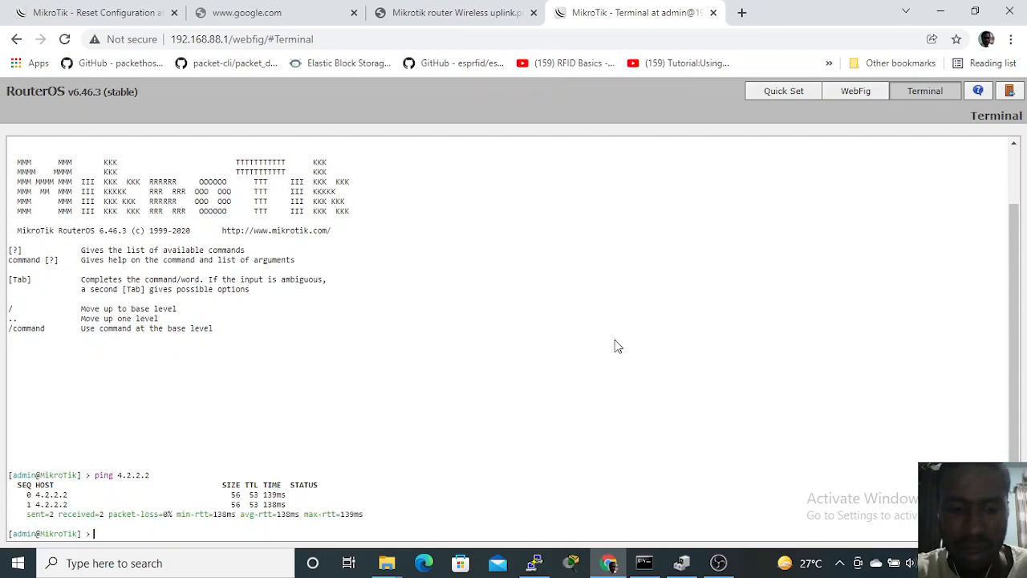
Step: Ping 8.8.8.8 and google.com from the router's terminal to test internet access and name resolution
text(ping )
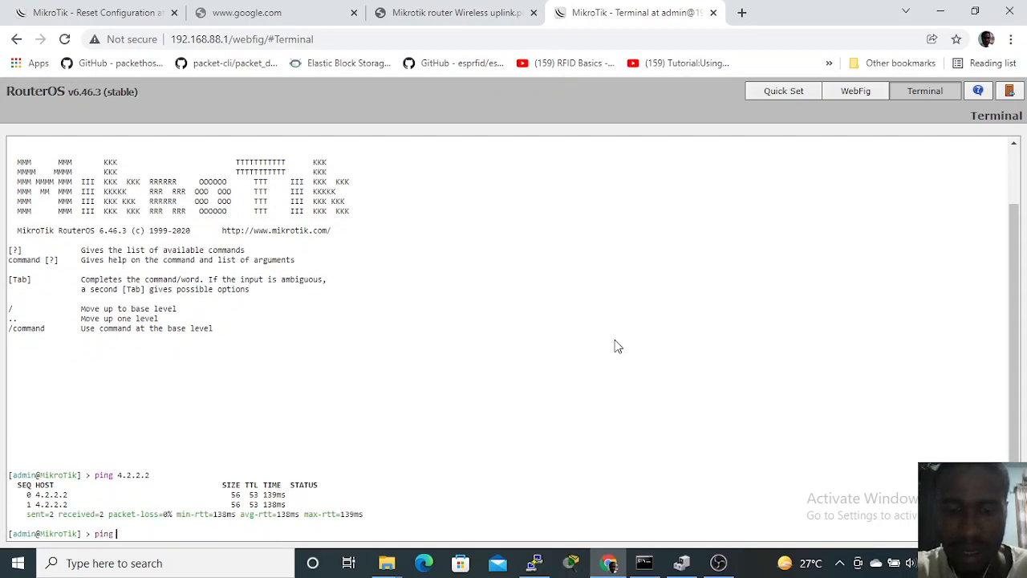
text(8.8.8.8)
key(Return)
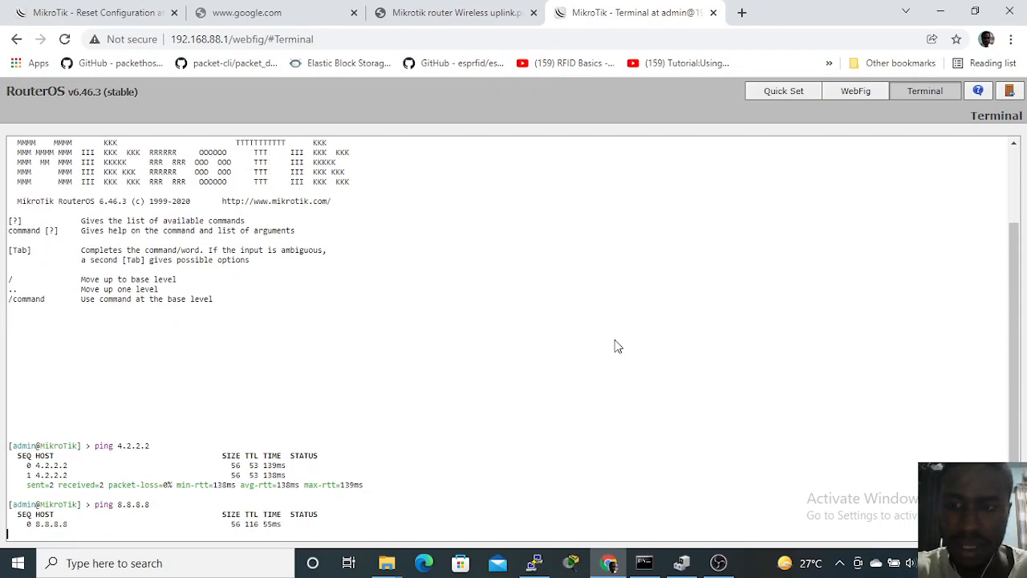
key(ctrl+c)
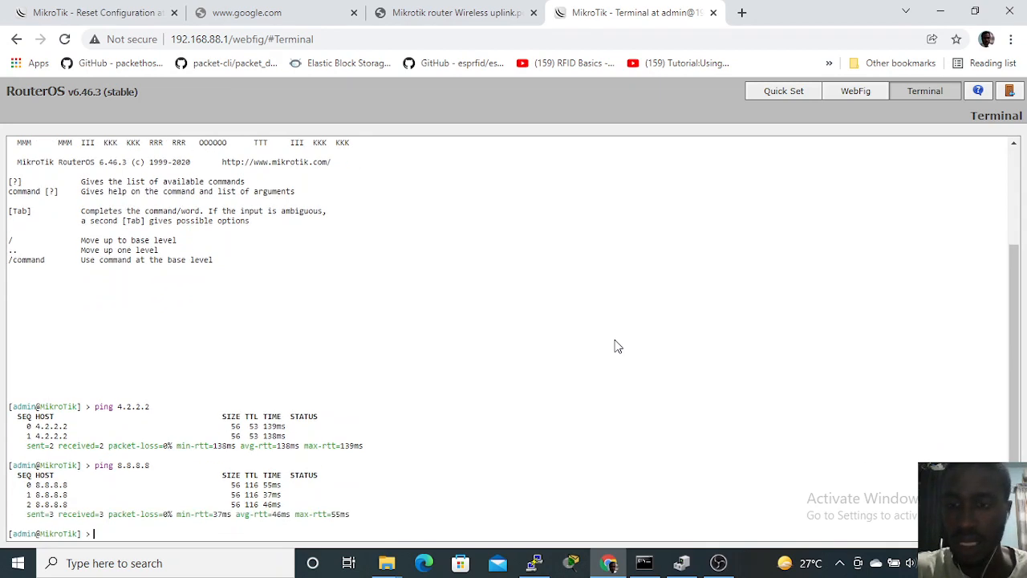
text(ping goo)
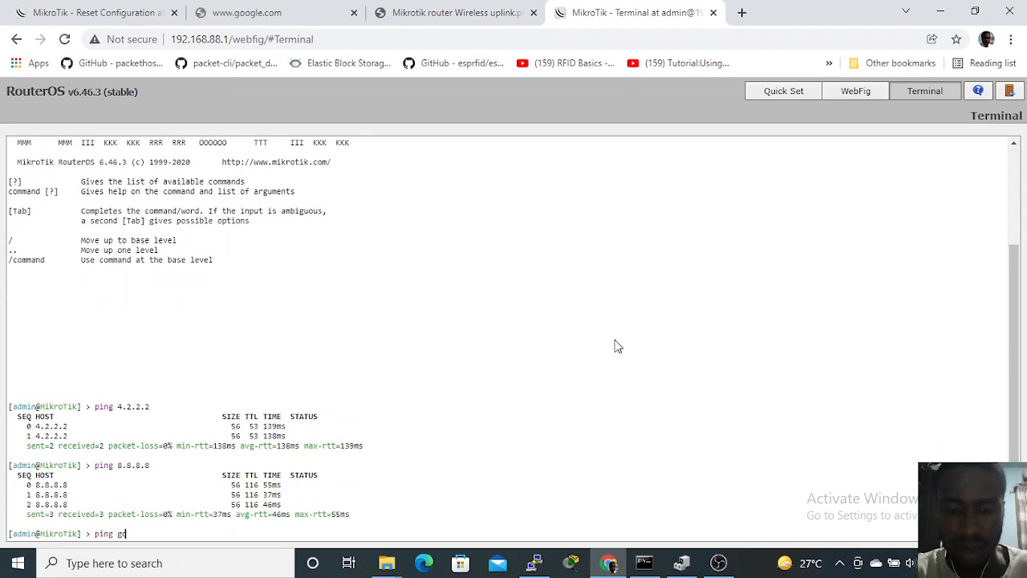
text(gle.com)
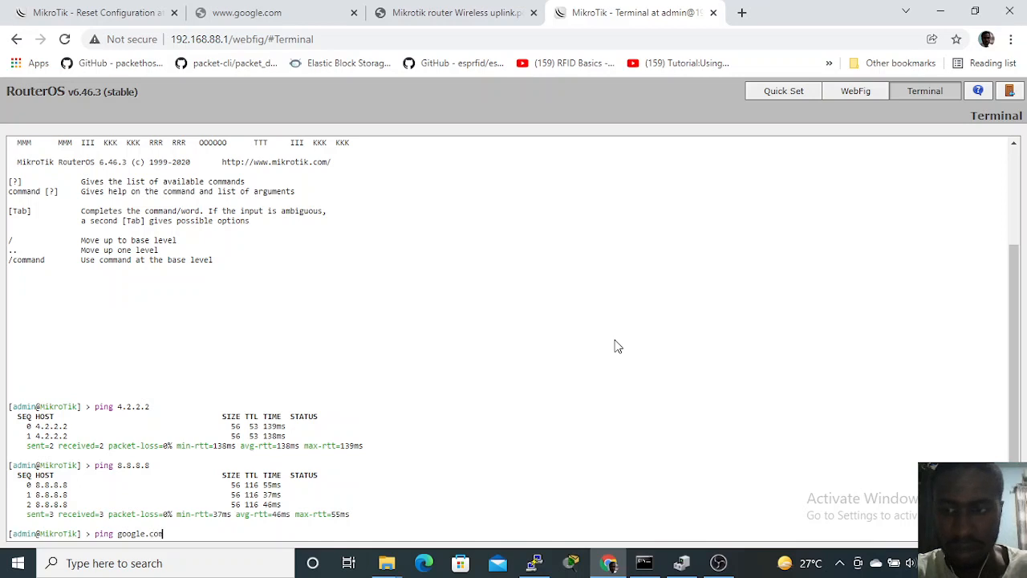
key(Return)
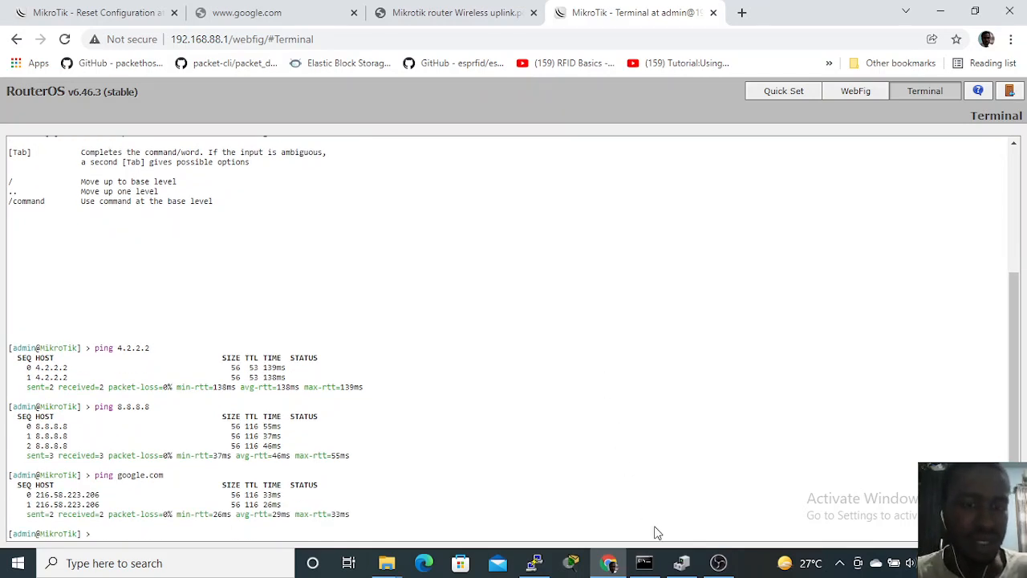
Step: Switch to the Windows Command Prompt, ping 8.8.8.8 from the computer, and stop the ping
click(644, 563)
text(p)
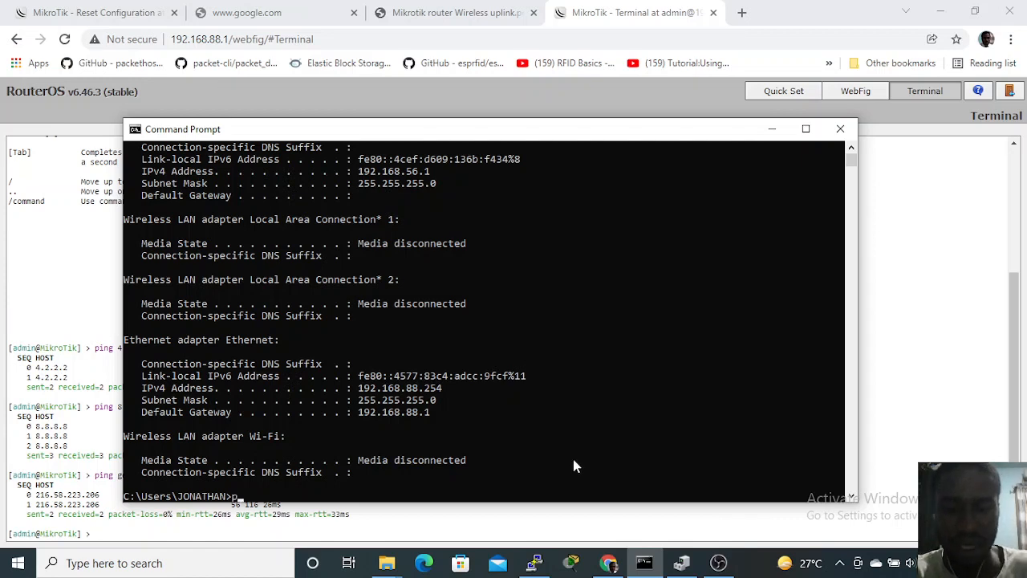
text(ing 8.8.8.8)
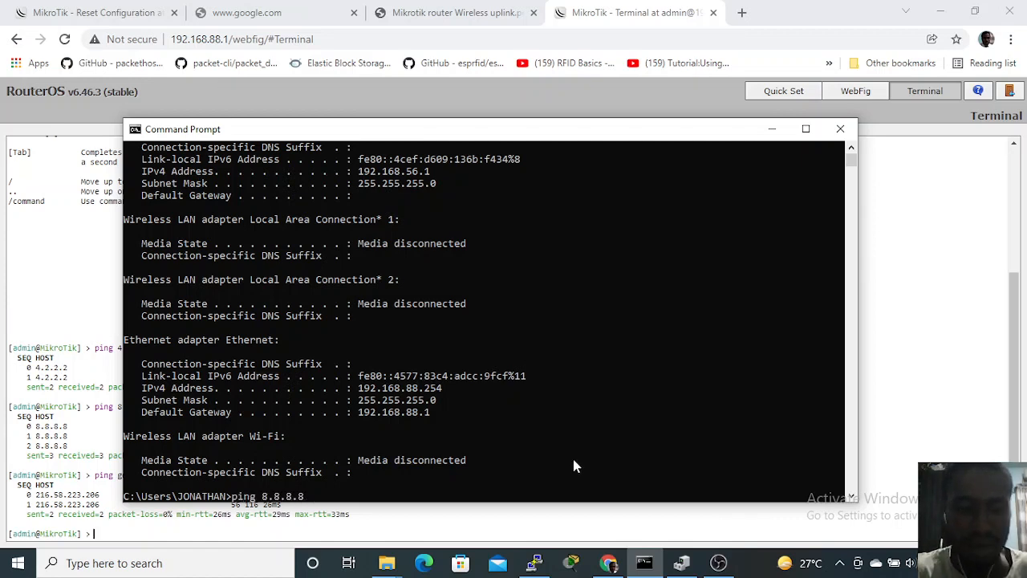
key(Return)
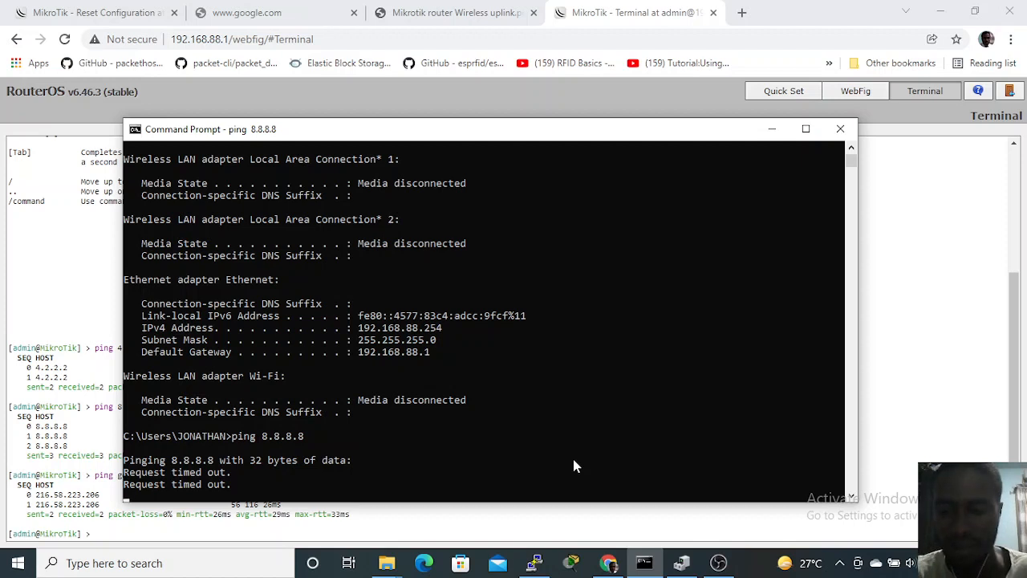
key(ctrl+c)
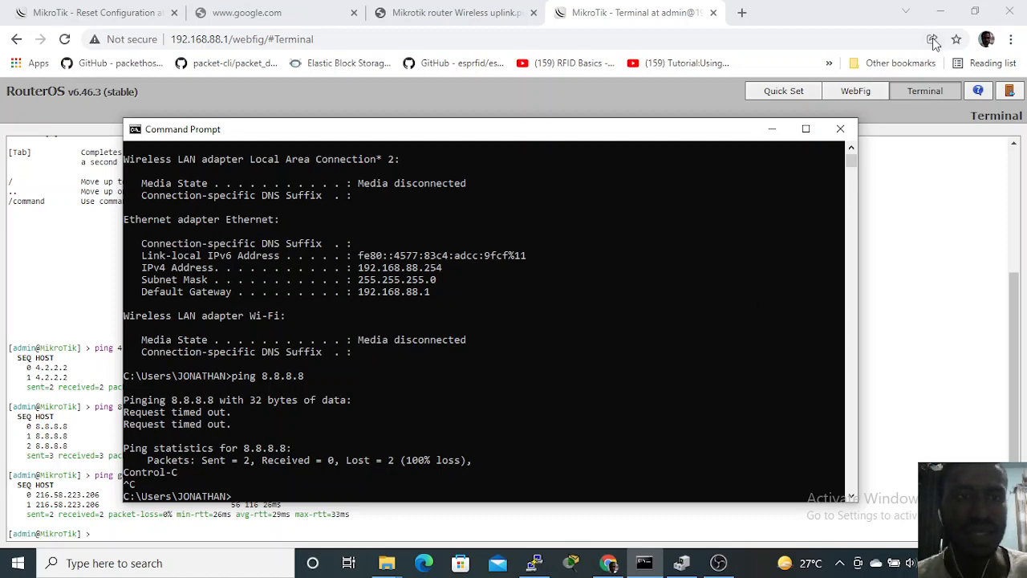
Step: Return to WebFig and open the router's IP address list to examine the wlan1 and bridge addresses
click(850, 100)
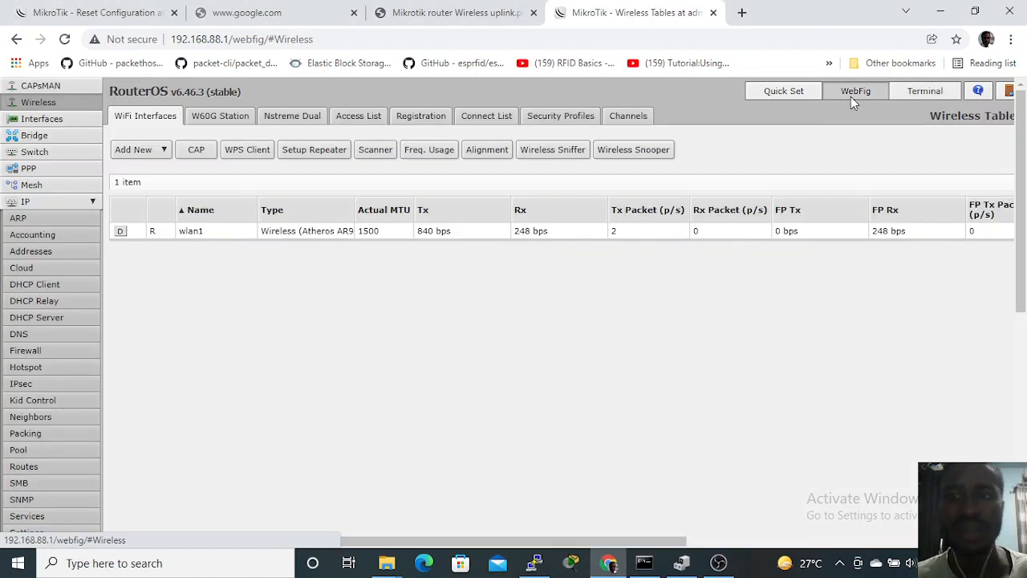
click(60, 255)
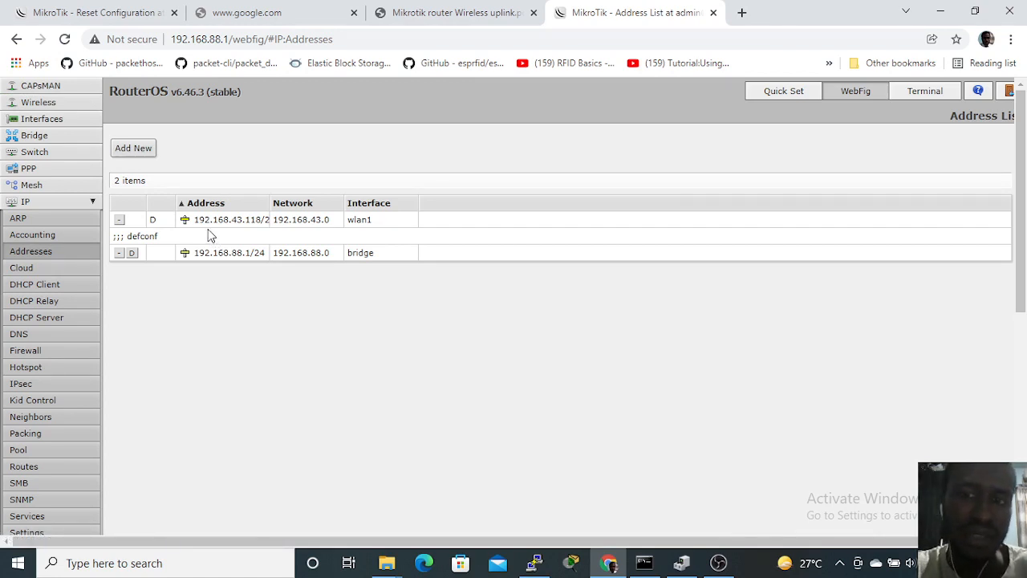
Step: Widen the Address column, then examine the bridge interface's address entry and close it without changes
drag(271, 203, 281, 207)
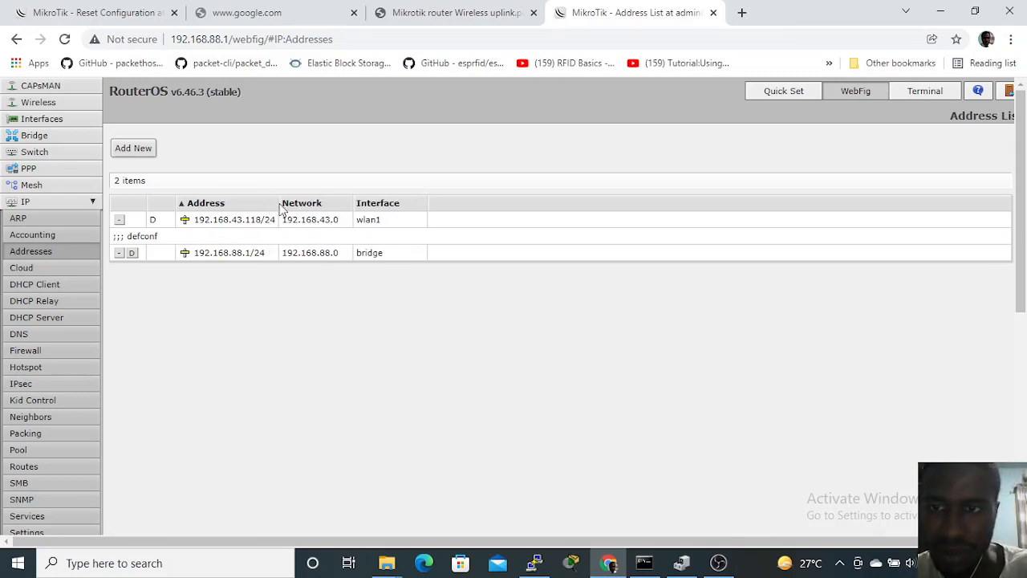
click(253, 255)
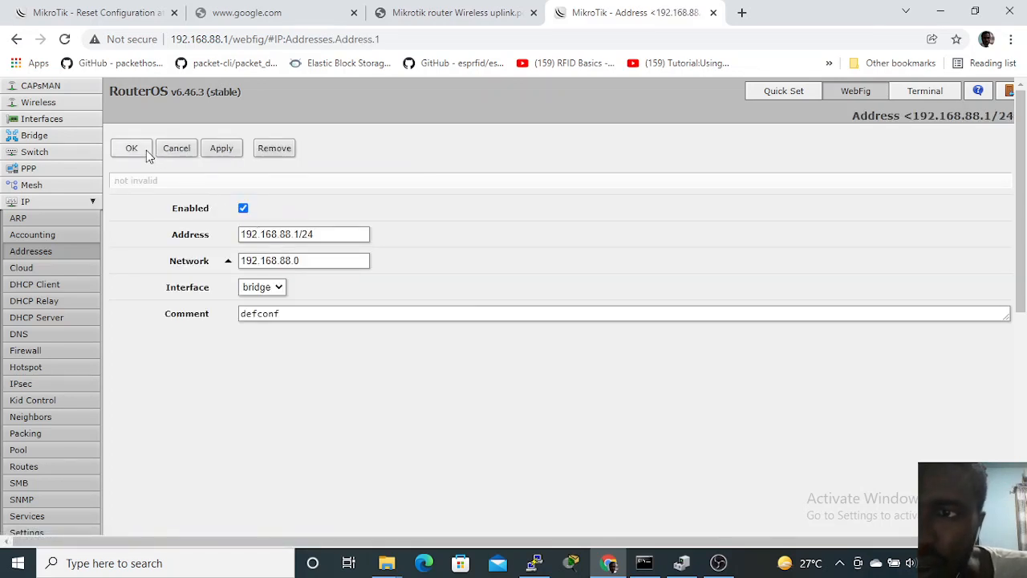
click(175, 151)
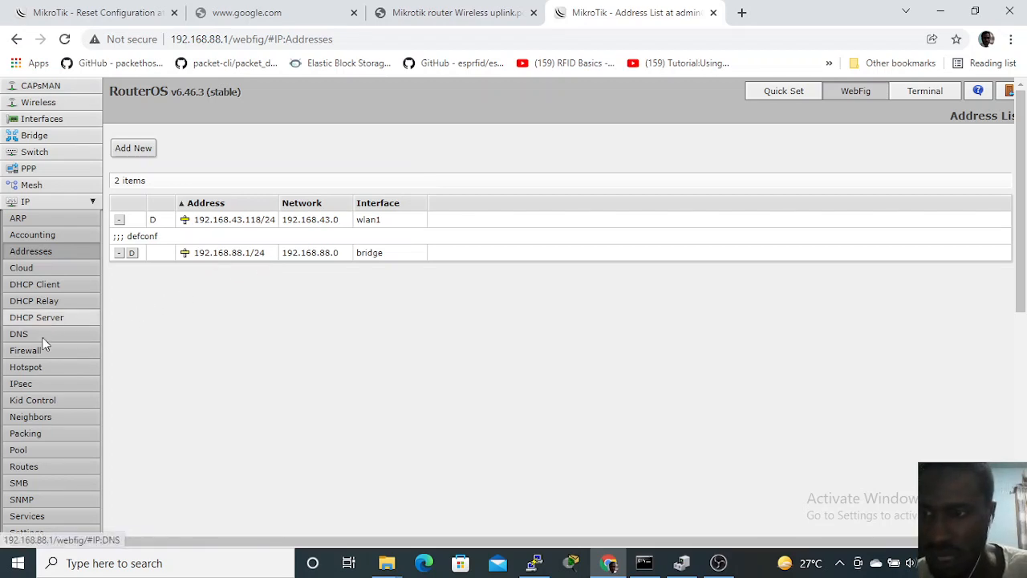
Step: Open the default masquerade rule in the firewall's NAT rules and clear its Out. Interface List condition
click(54, 354)
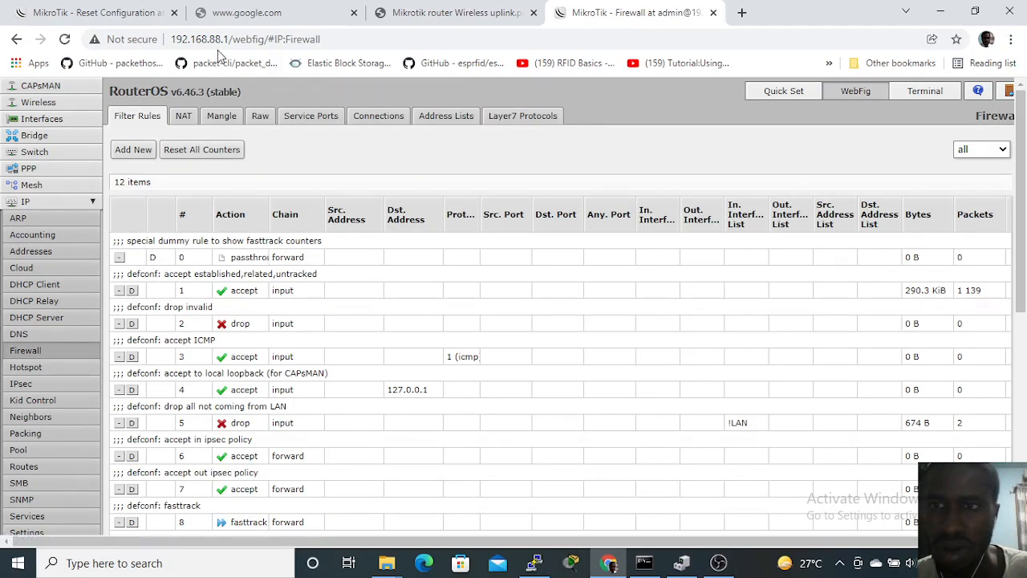
click(189, 118)
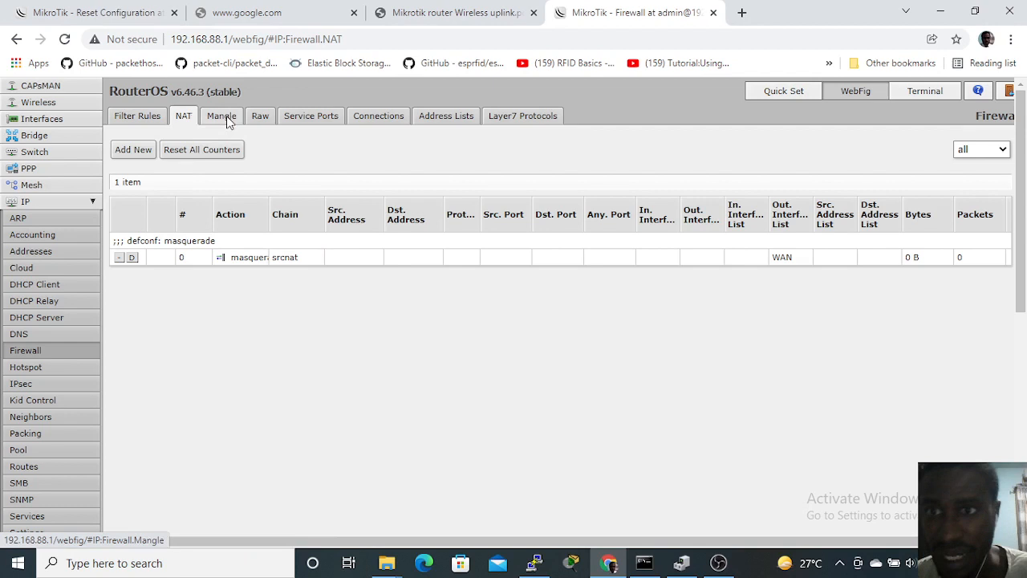
click(301, 255)
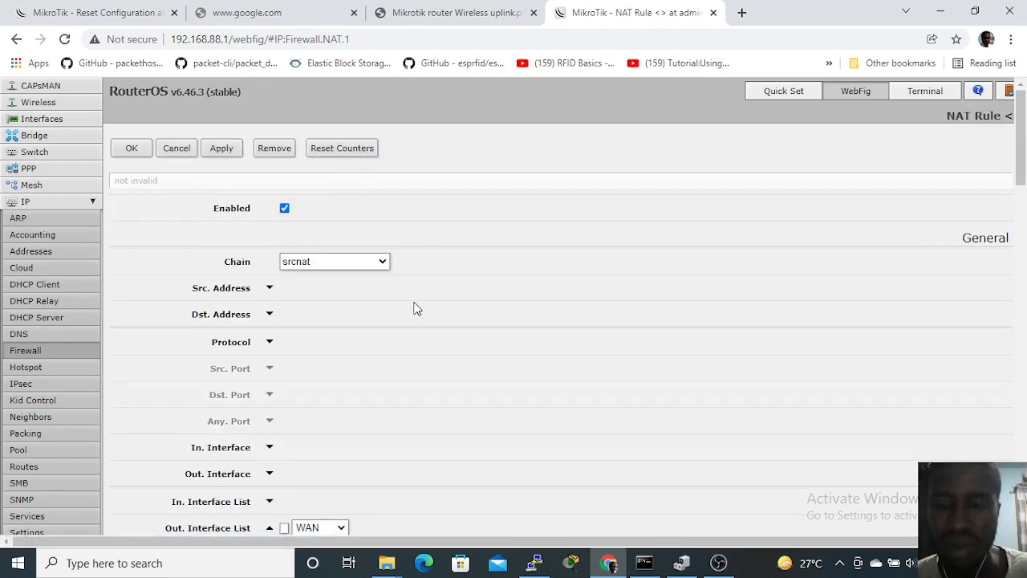
scroll(415, 309, down, 3)
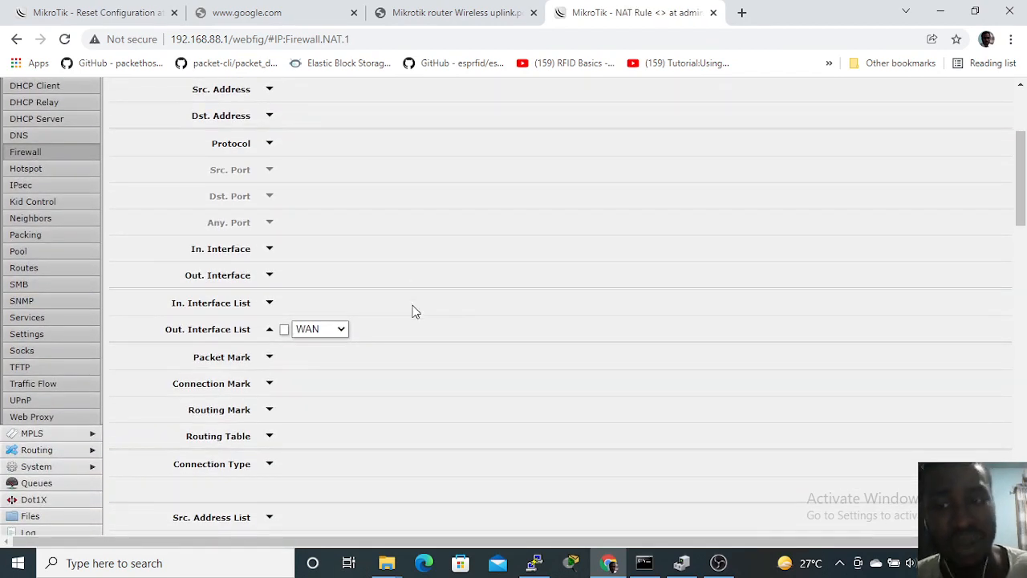
click(341, 329)
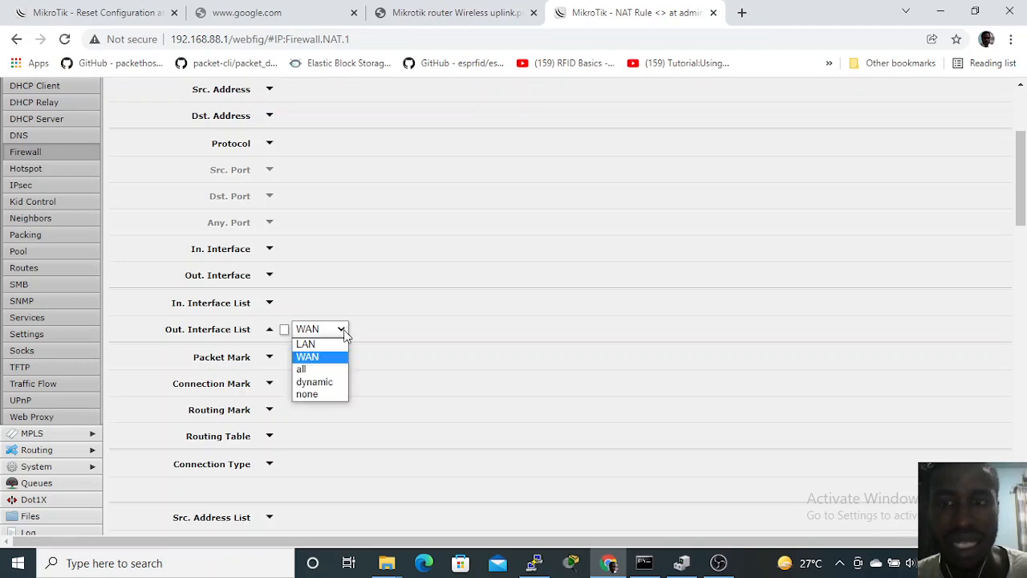
click(393, 331)
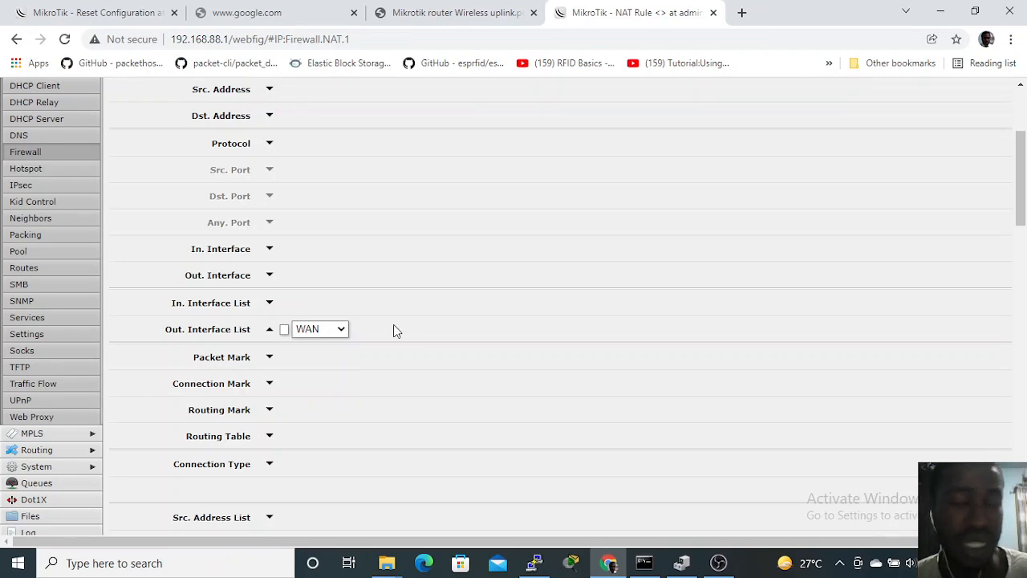
click(270, 329)
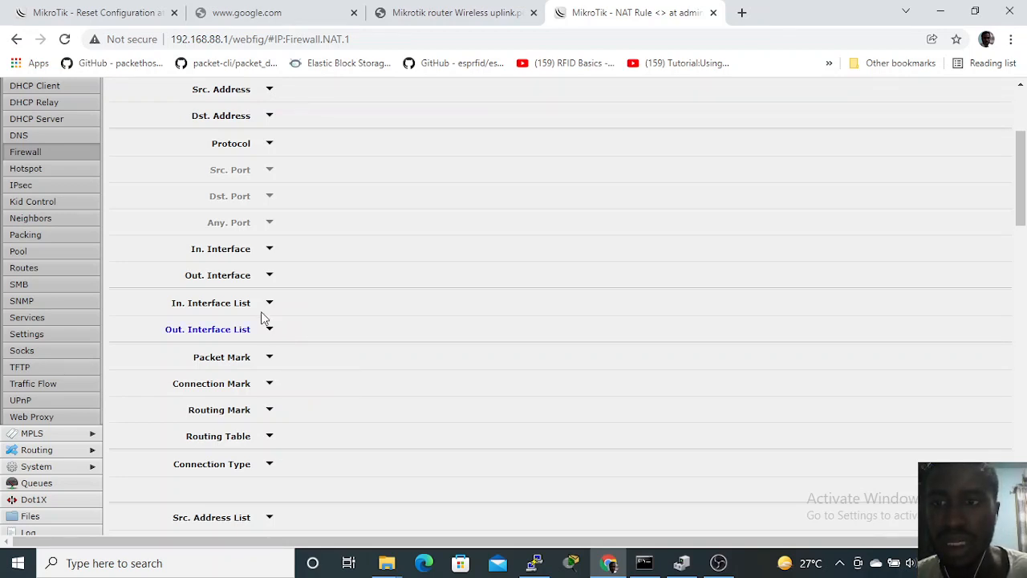
Step: Set the masquerade rule's Out. Interface to wlan1, review its action, and save the rule
click(270, 275)
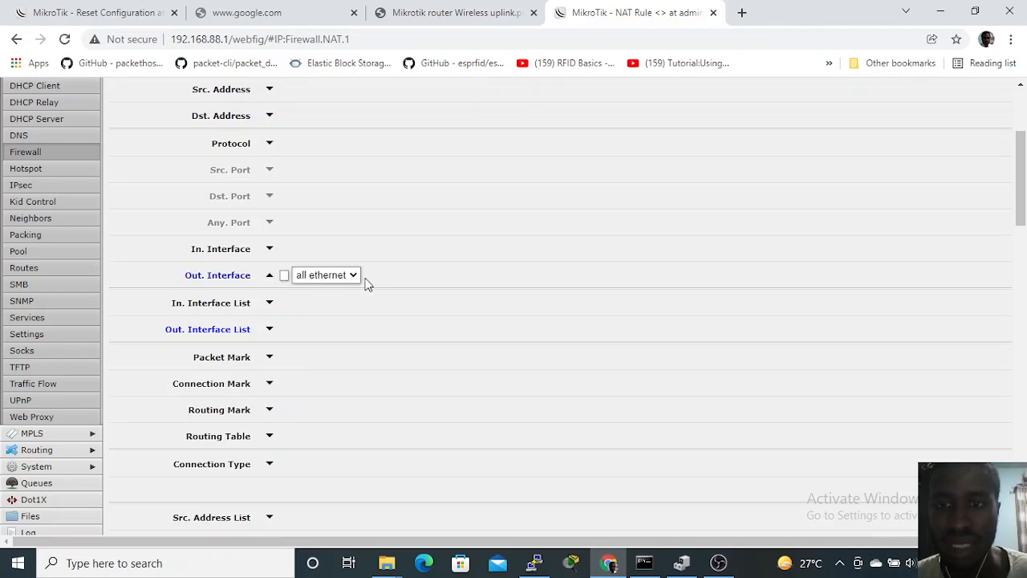
click(353, 276)
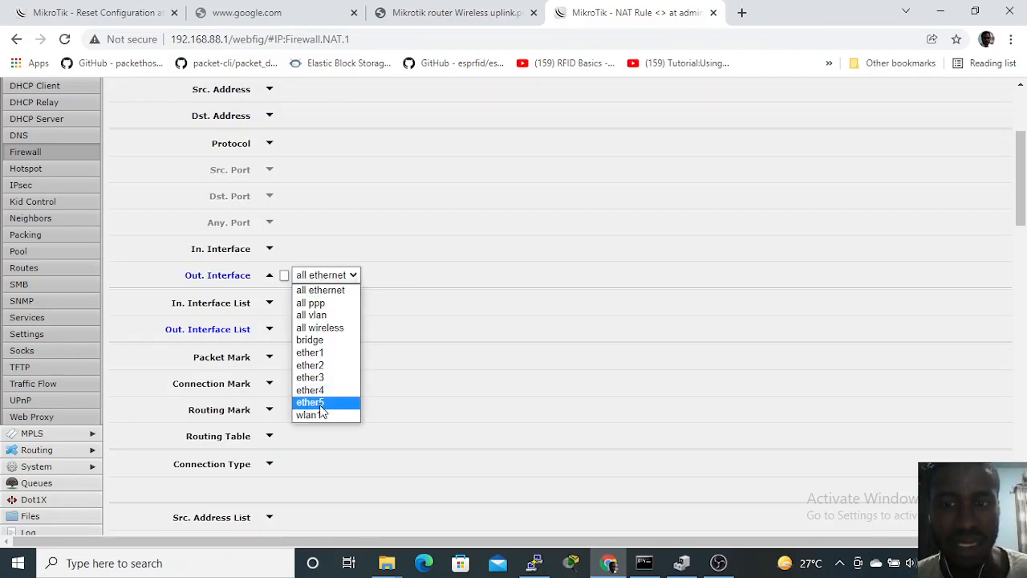
click(321, 416)
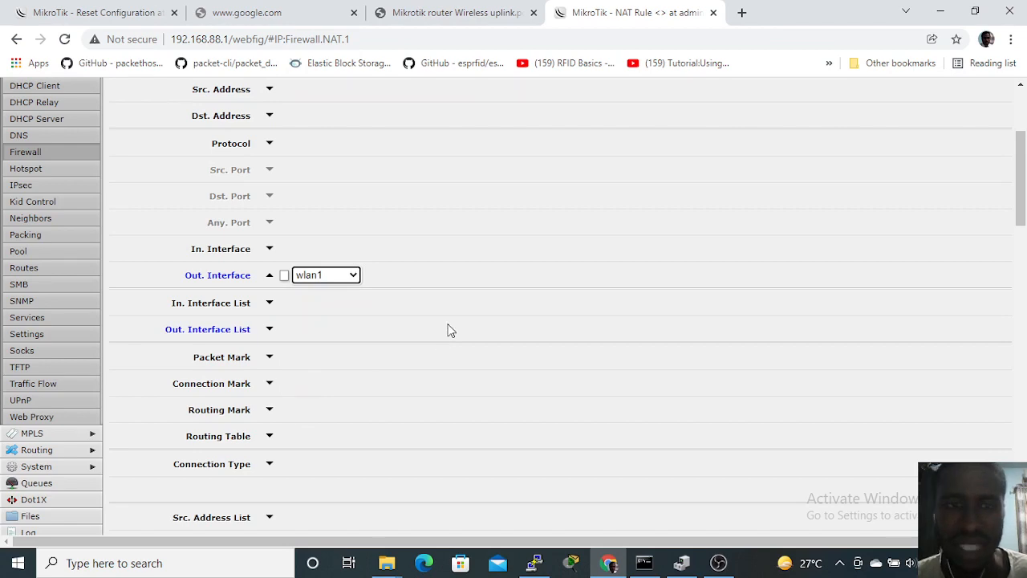
scroll(482, 305, down, 1)
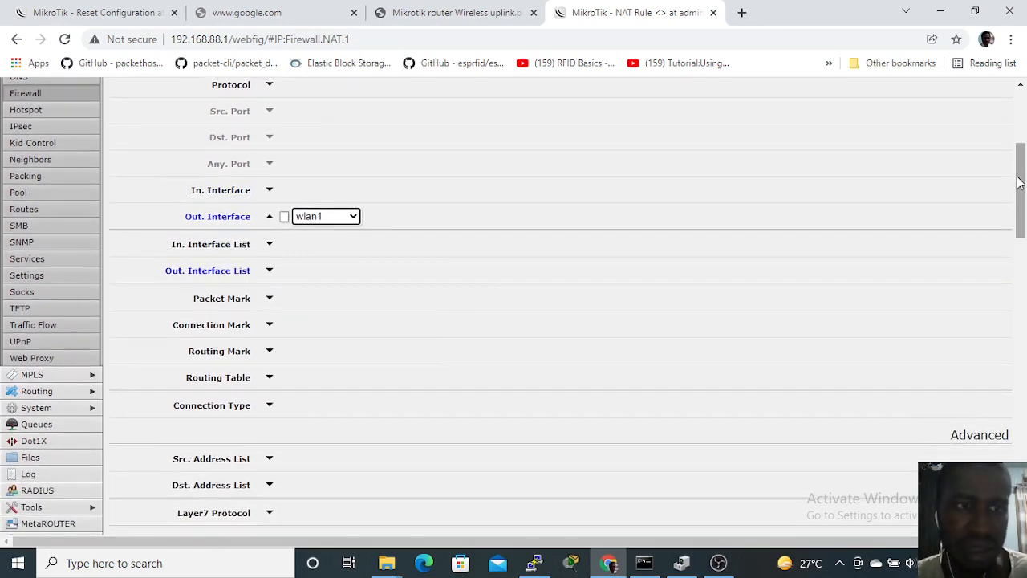
drag(1021, 183, 1018, 402)
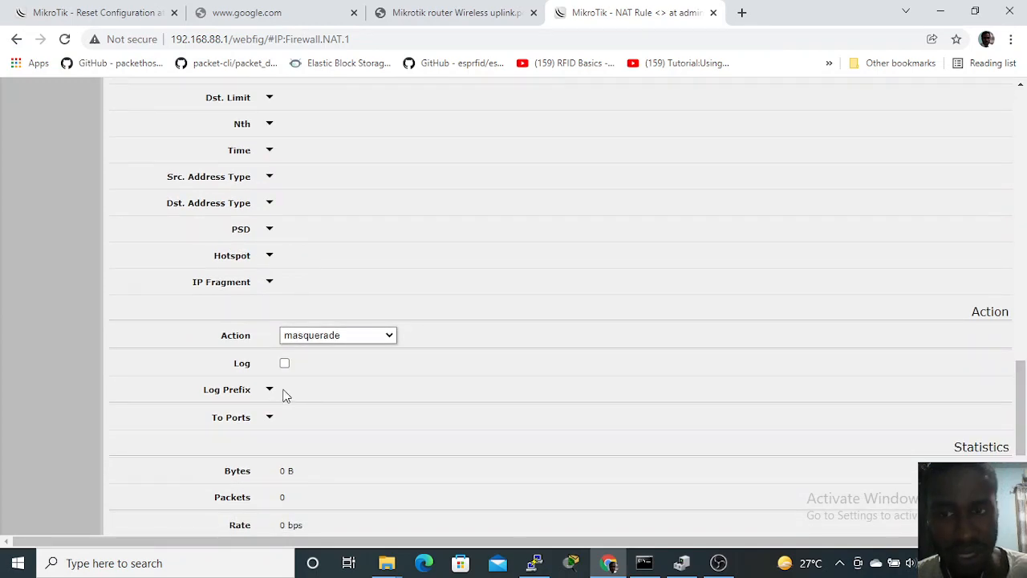
scroll(588, 167, up, 4)
scroll(588, 167, up, 10)
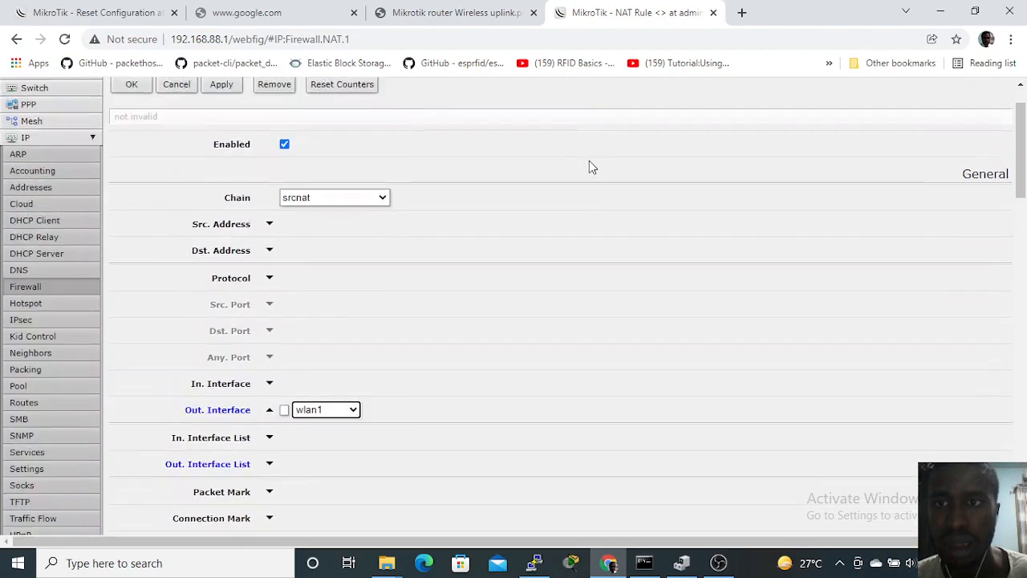
click(225, 151)
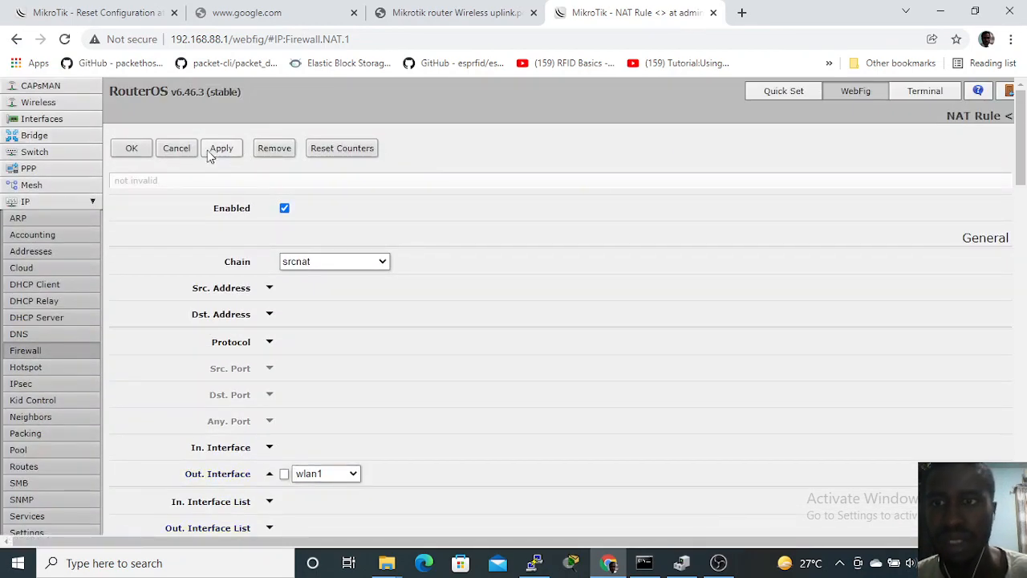
click(136, 154)
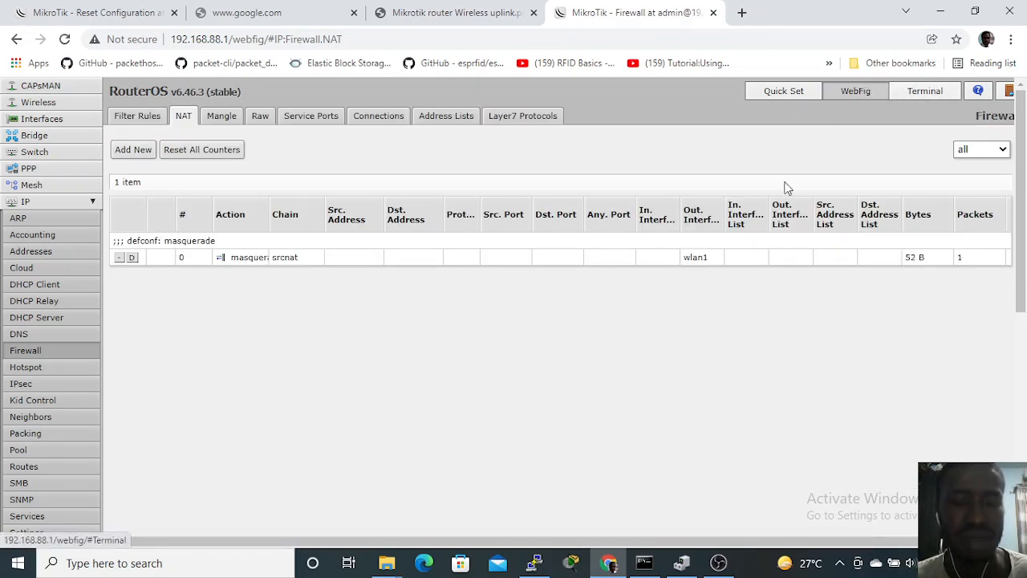
Step: Switch to the Windows Command Prompt, ping 4.2.2.2 from the computer, and close the window
click(652, 566)
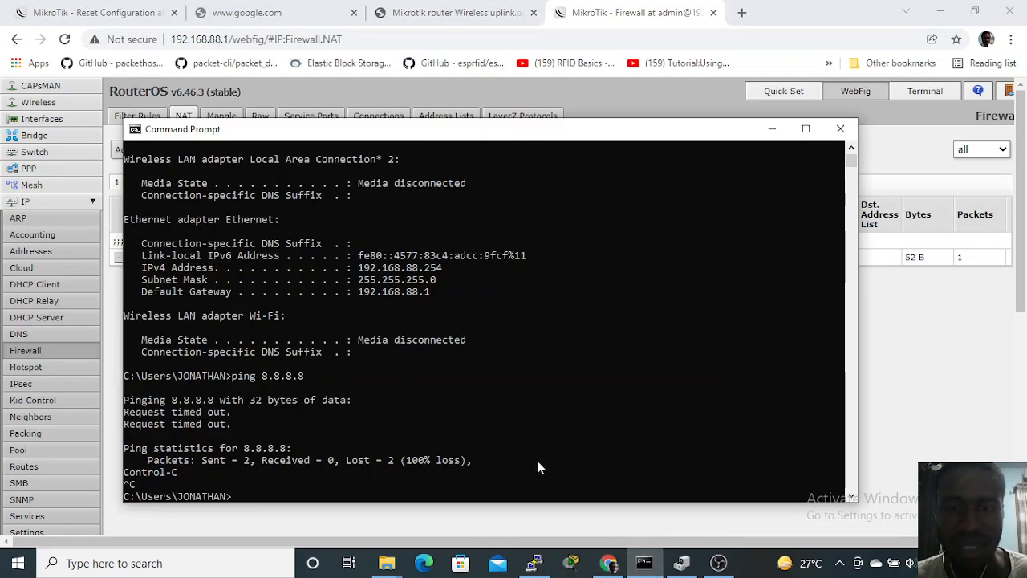
text(ping )
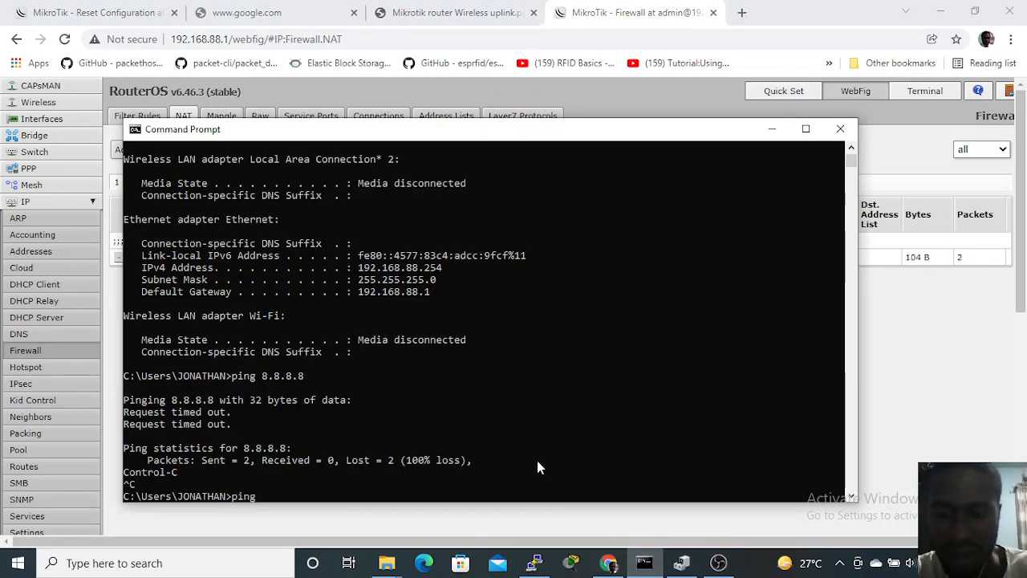
text(4.2.2.2)
key(Return)
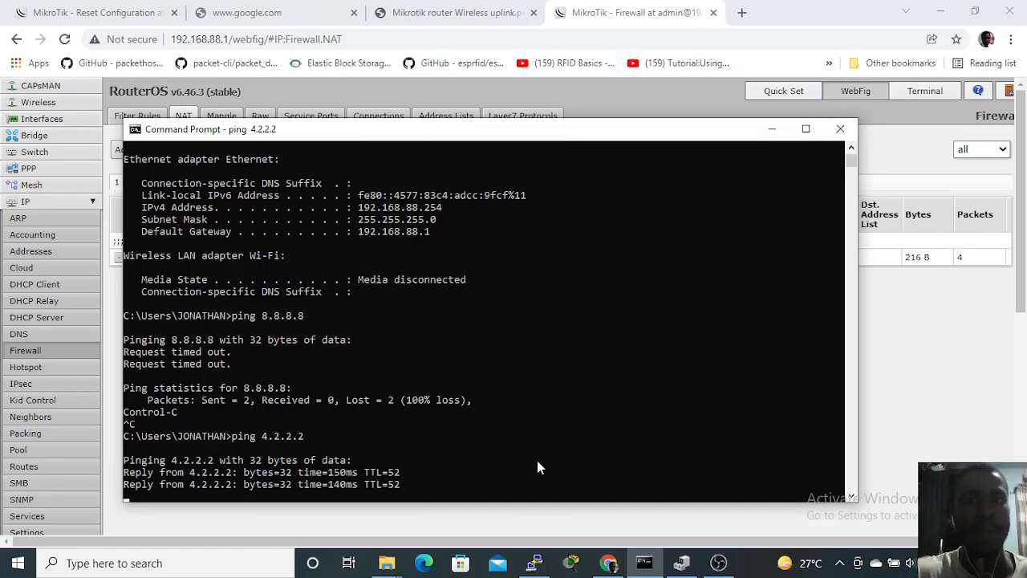
click(837, 129)
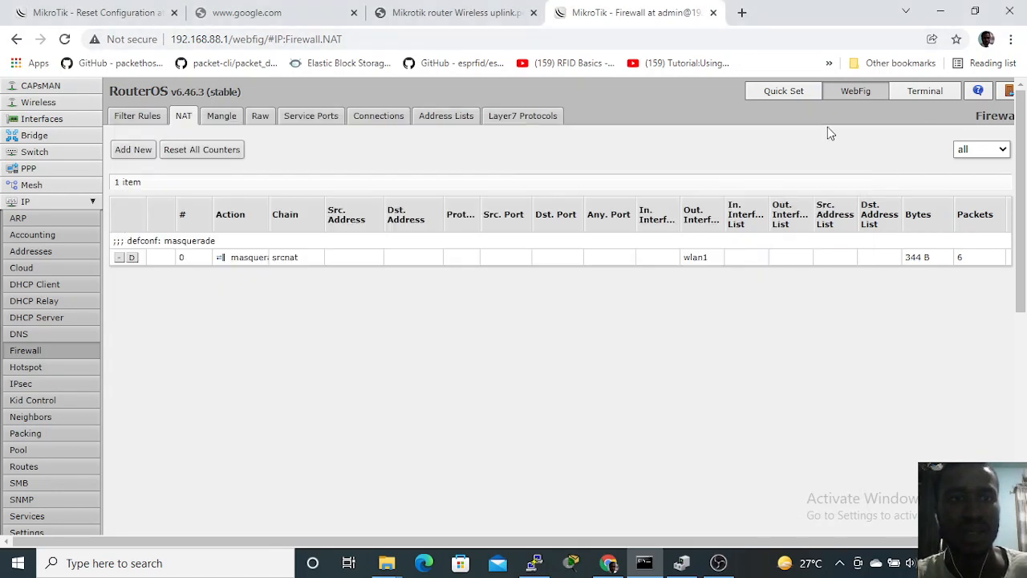
Step: Open speedtest.net in a new browser tab, start a speed test, and close that tab
click(740, 12)
click(682, 40)
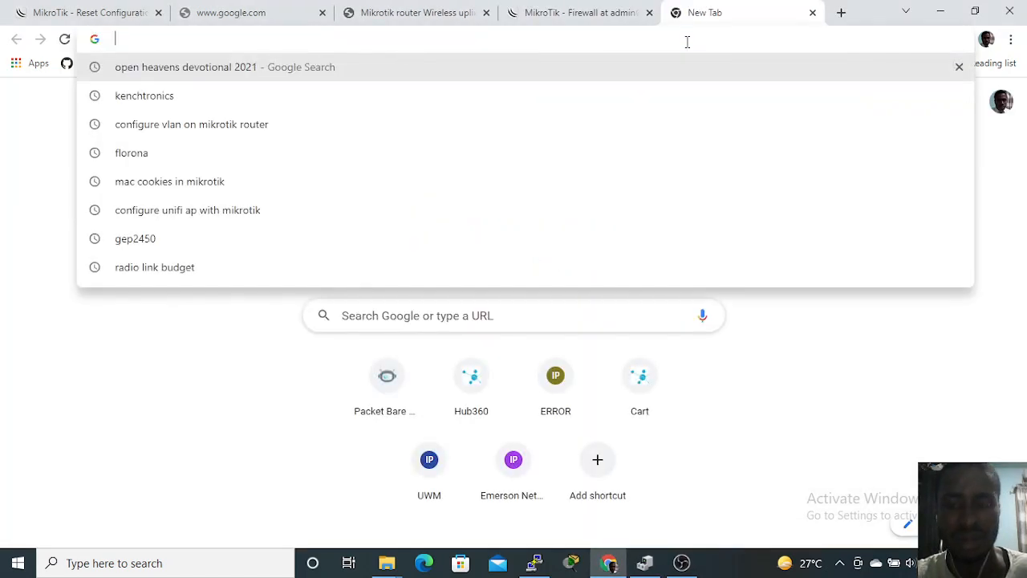
text(spee)
key(Return)
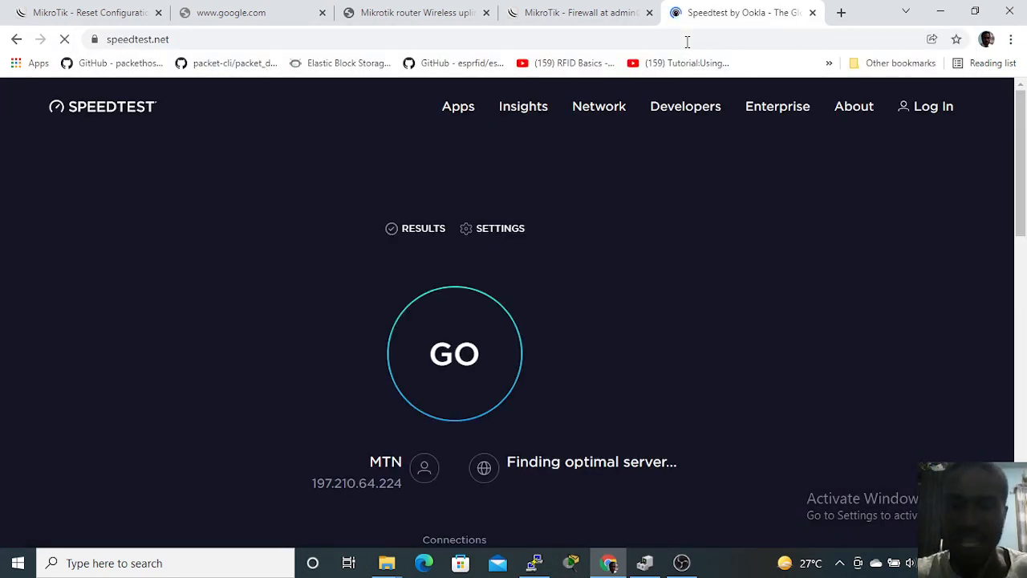
click(463, 345)
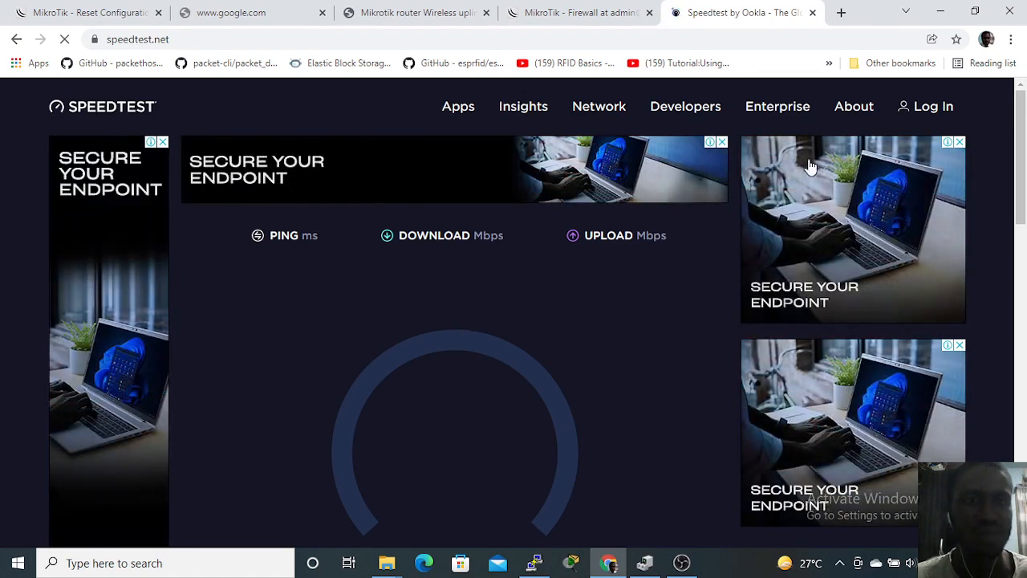
click(811, 12)
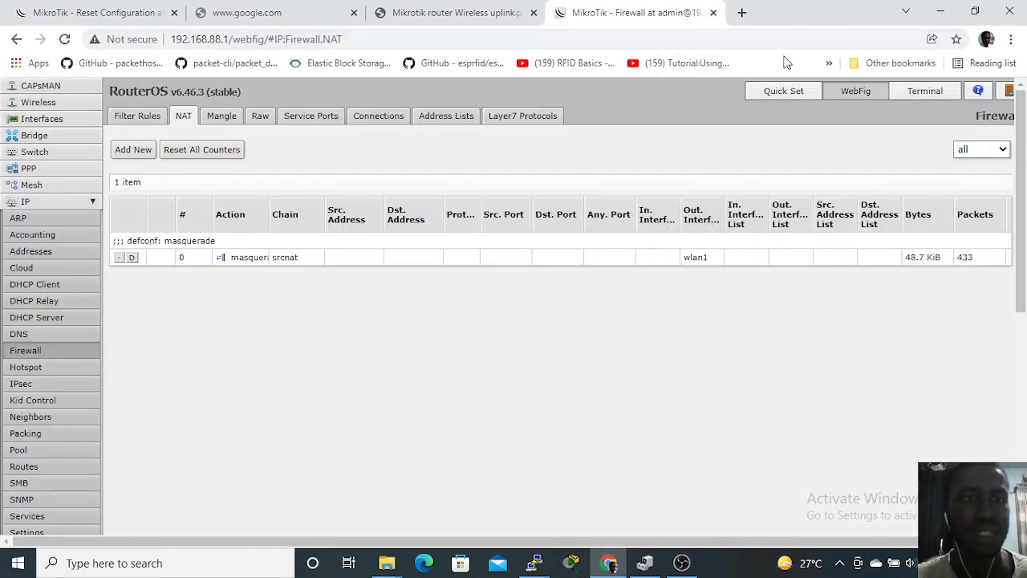